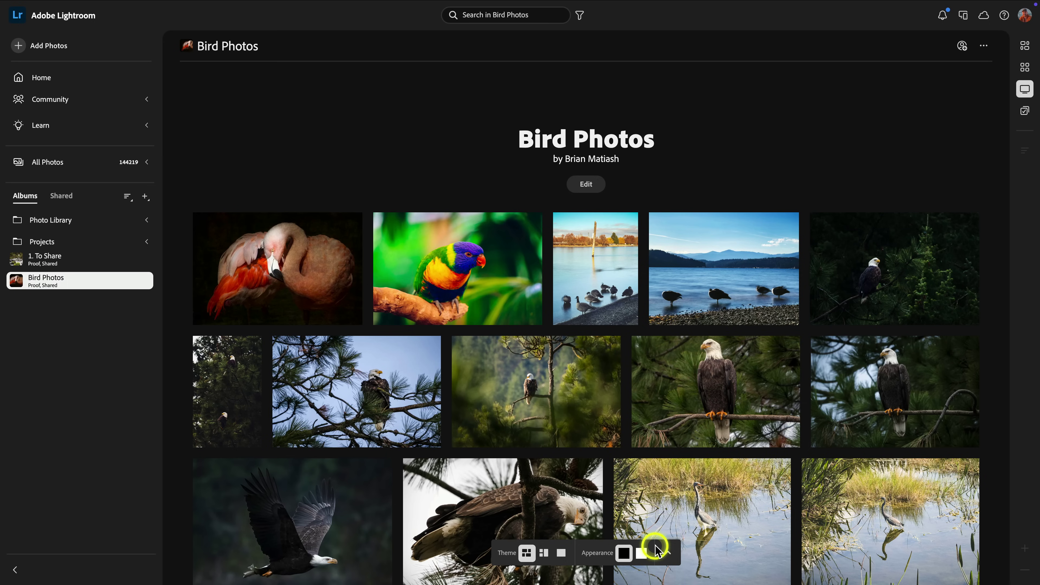
Set the gallery's displayed title to "These are my bird photos" and shorten the displayed author to the first name only.
click(667, 555)
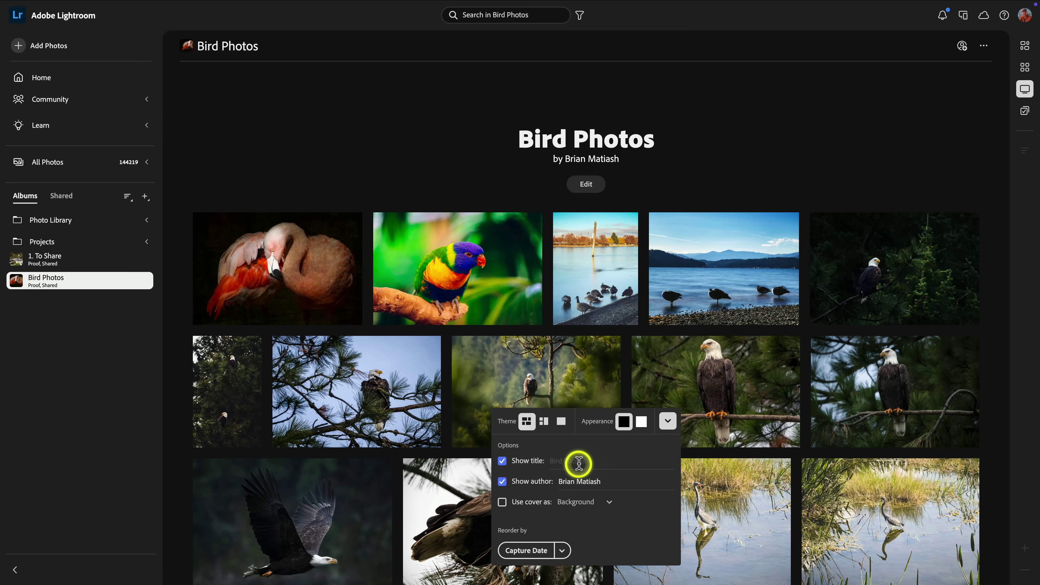
click(596, 461)
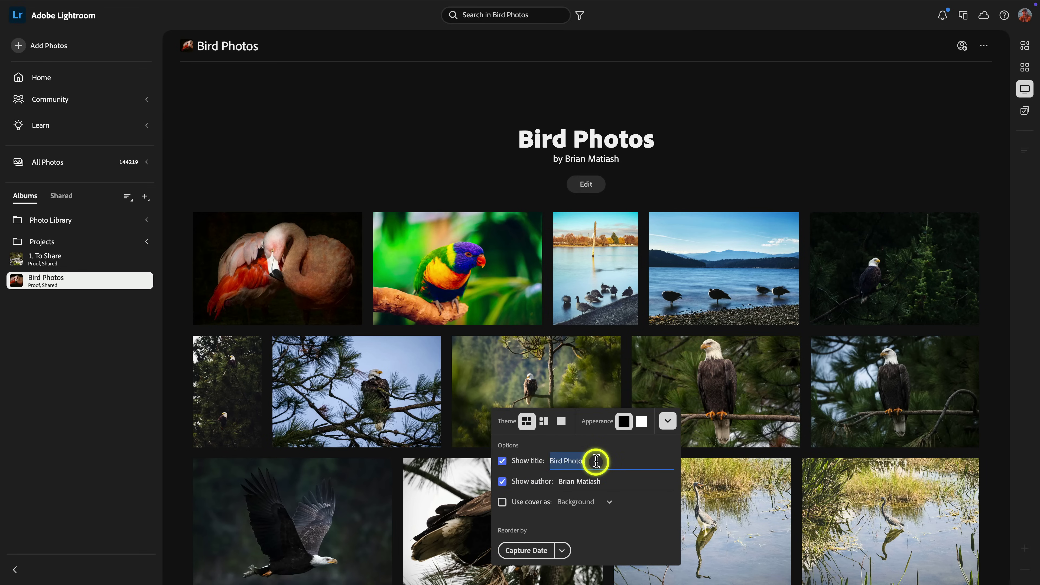
text(These are my b)
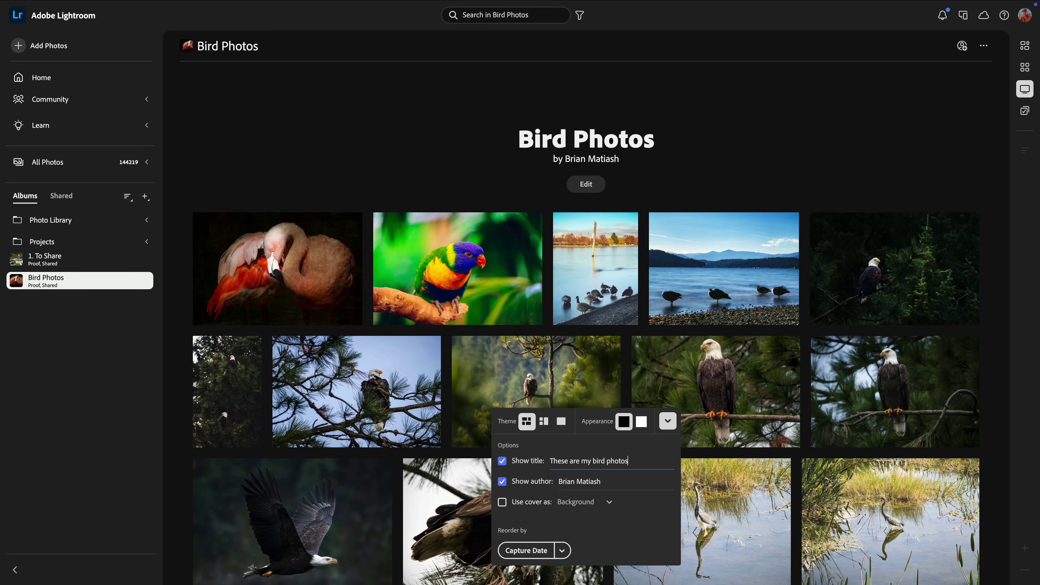
key(Tab)
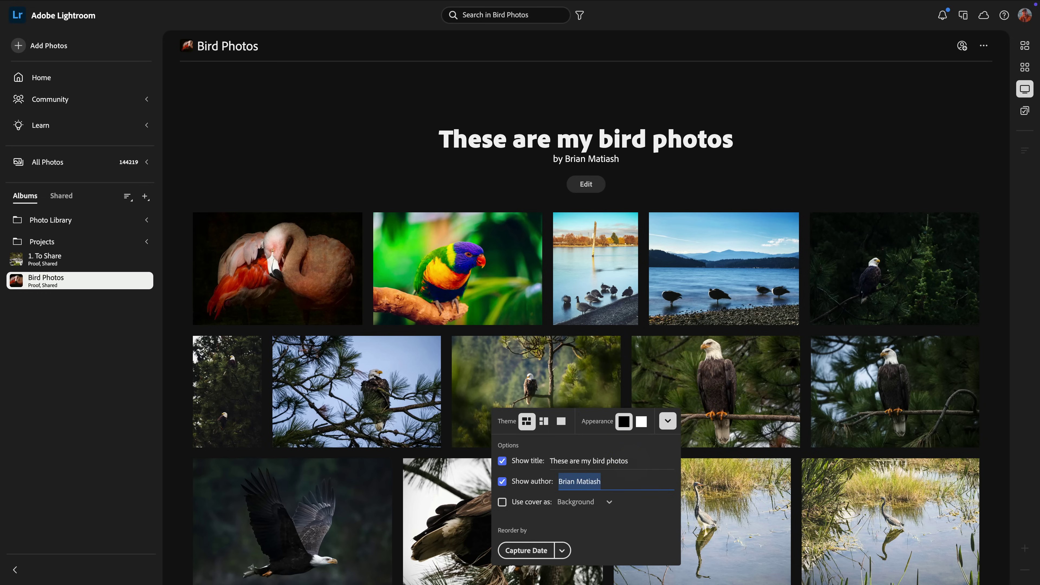
key(Tab)
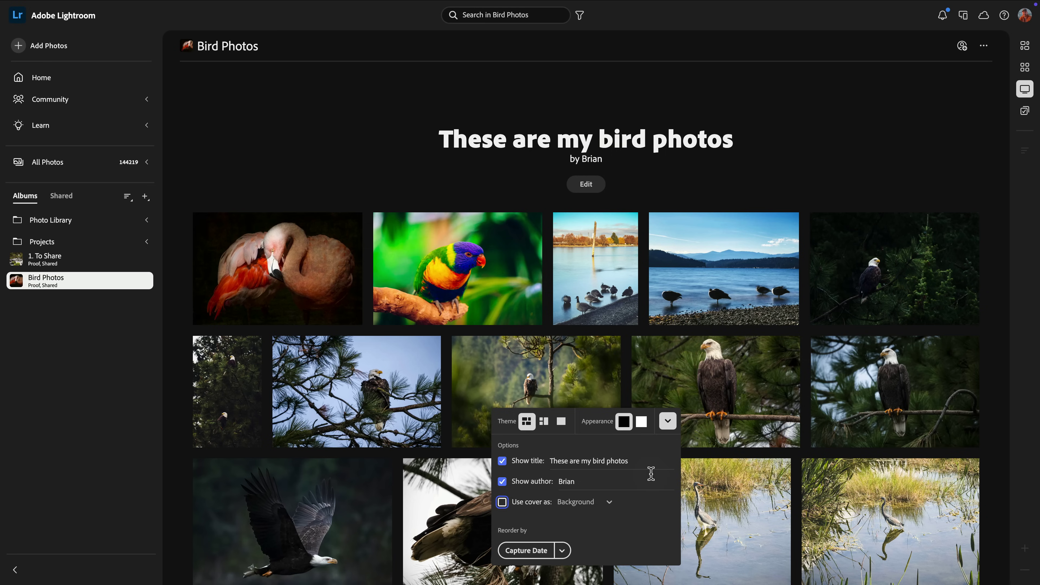
Try the white appearance on the gallery and return it to black.
click(641, 422)
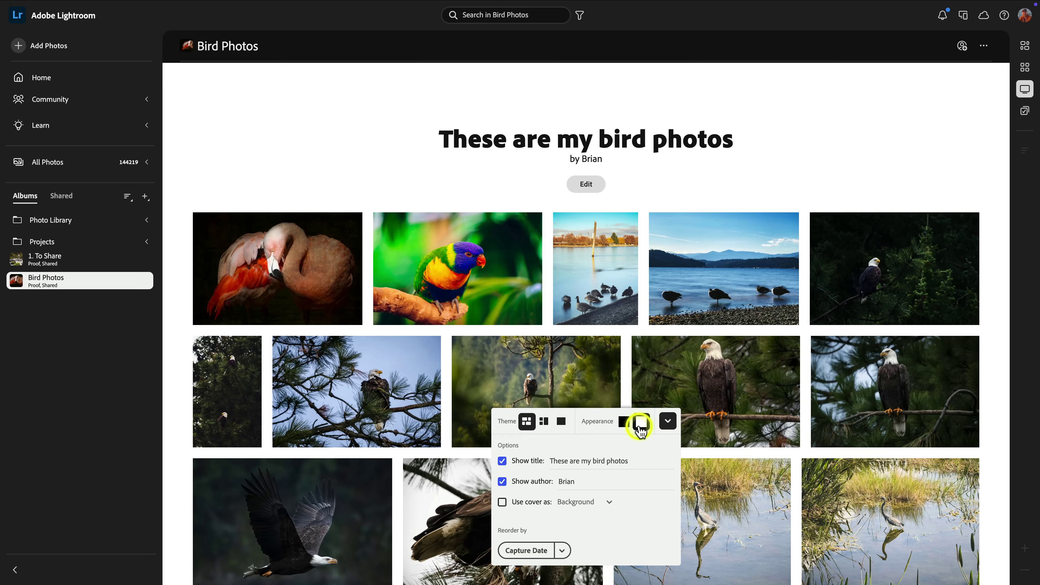
click(619, 424)
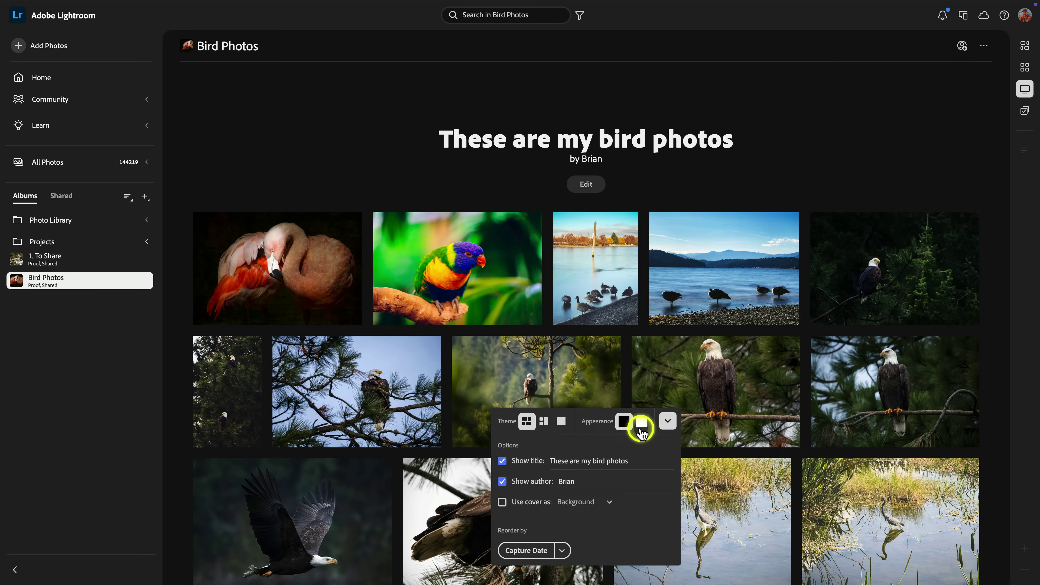
click(640, 422)
click(622, 425)
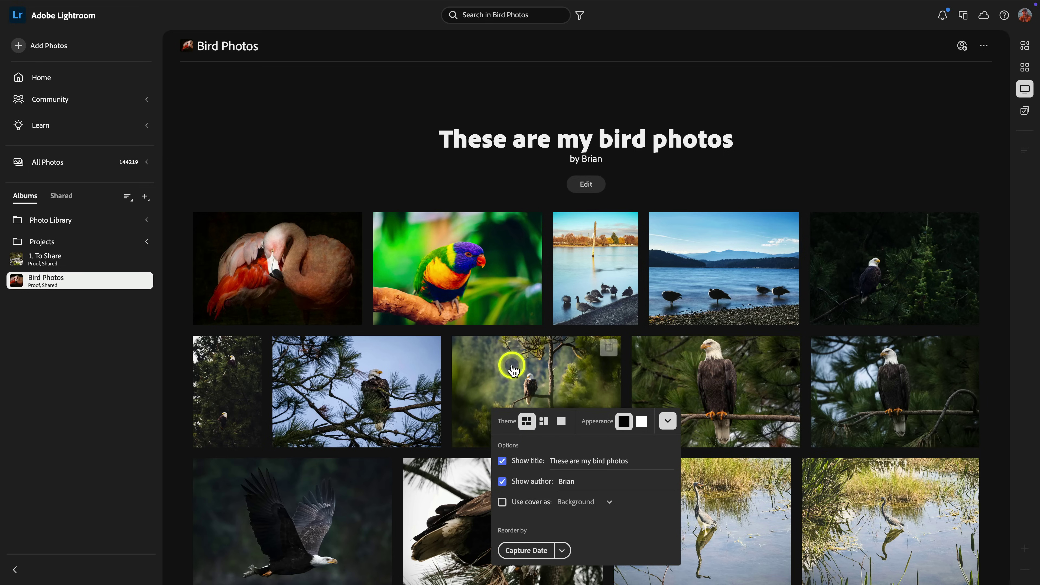
Preview the two-column and single-photo gallery themes across the album, and return to the photo grid theme.
click(544, 422)
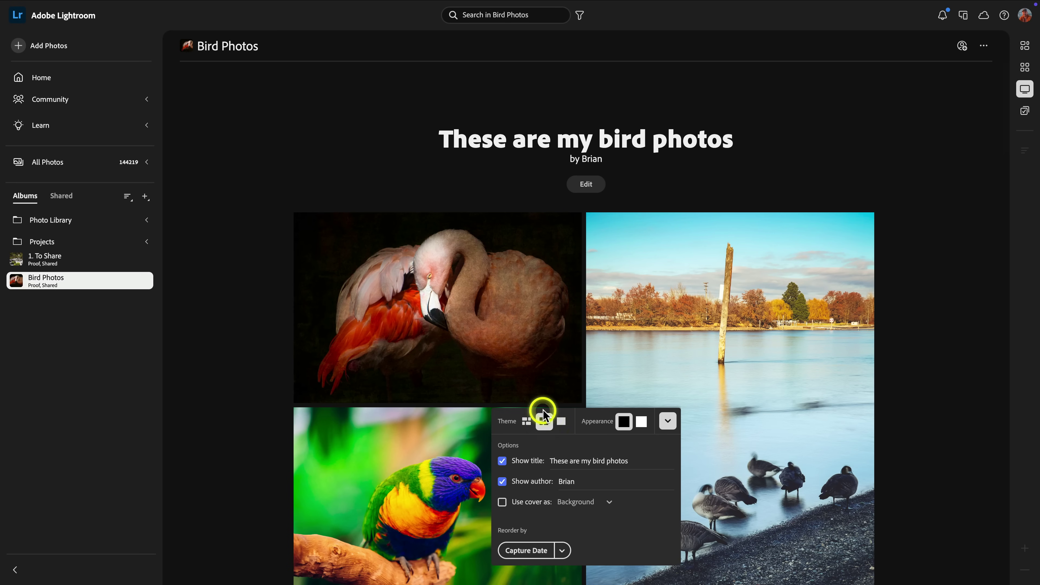
scroll(544, 342, down, 10)
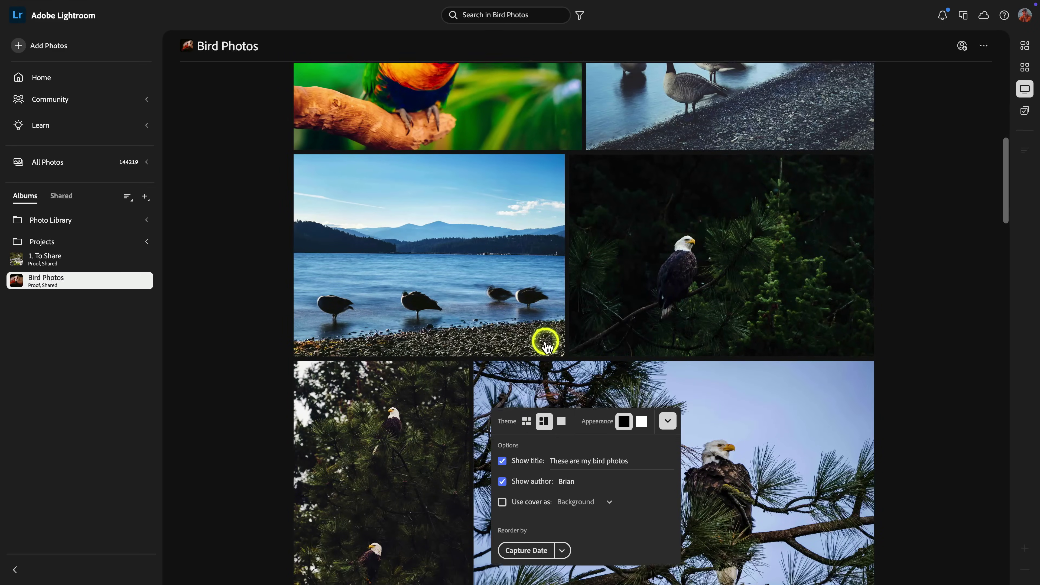
click(561, 422)
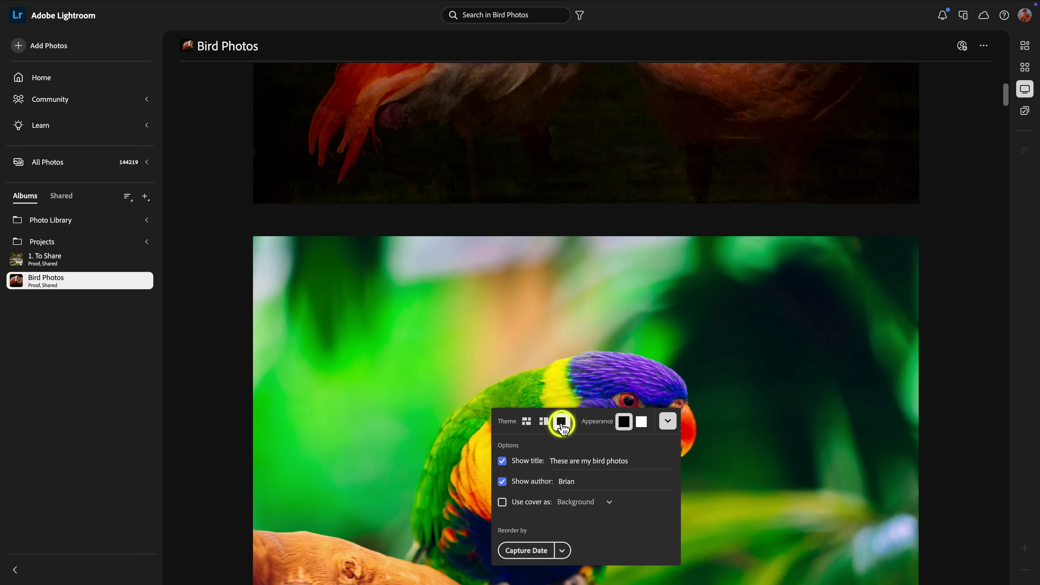
scroll(612, 225, up, 8)
scroll(613, 226, down, 12)
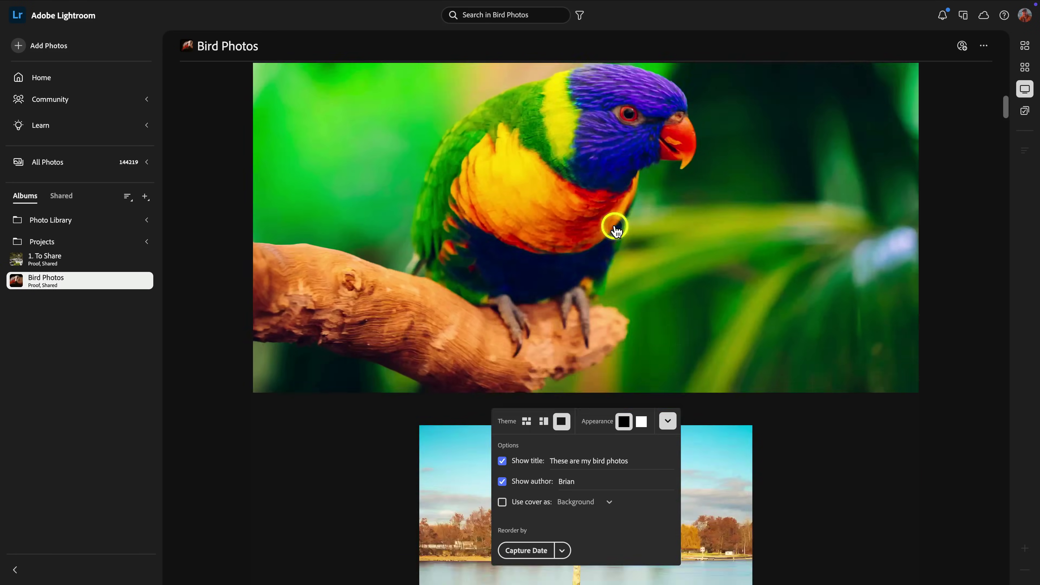
scroll(614, 228, down, 10)
click(526, 422)
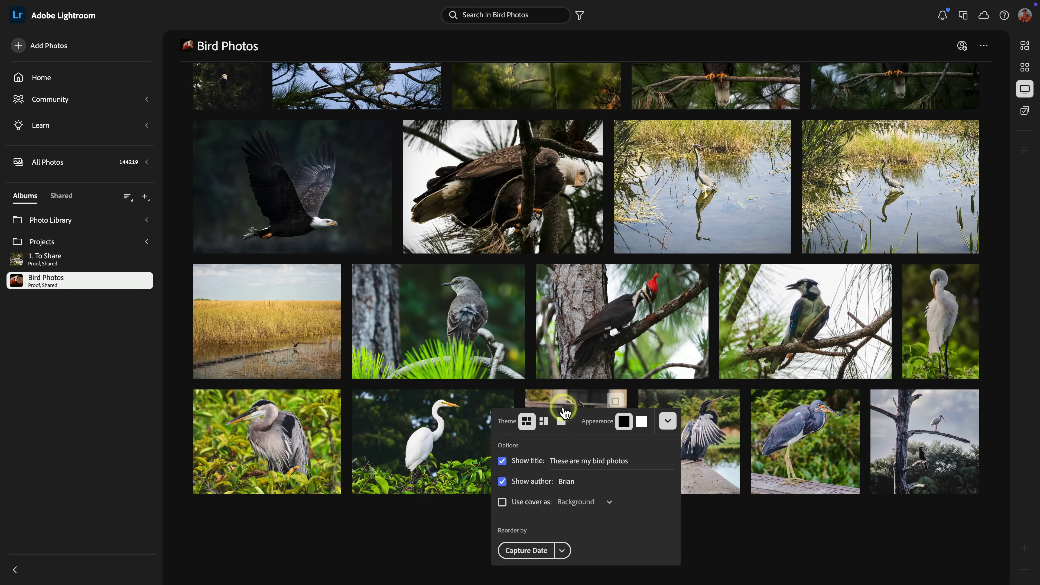
Enable the album cover as a Hero image and review it on the shared web gallery.
click(533, 507)
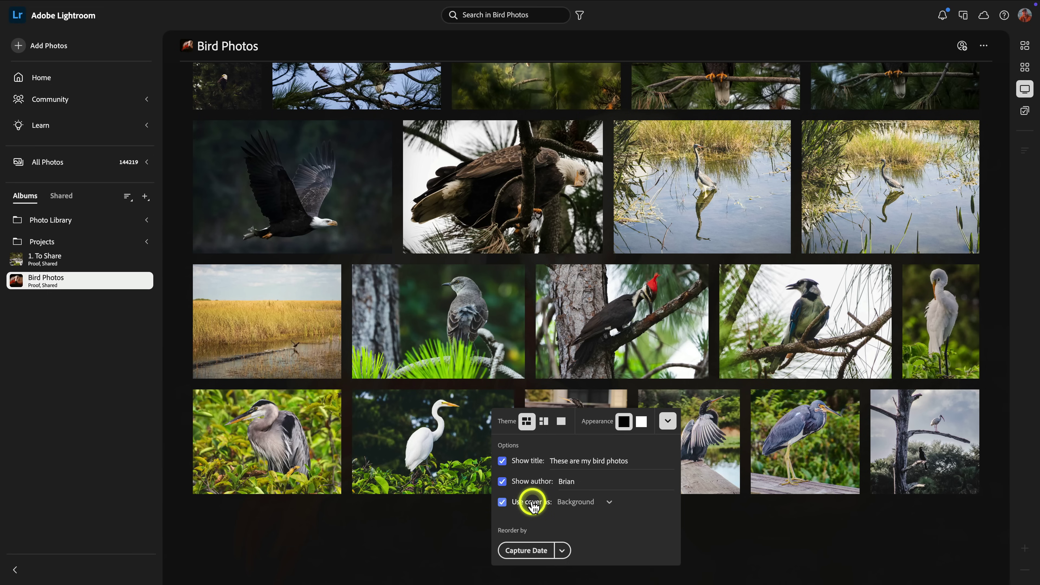
click(590, 502)
click(586, 539)
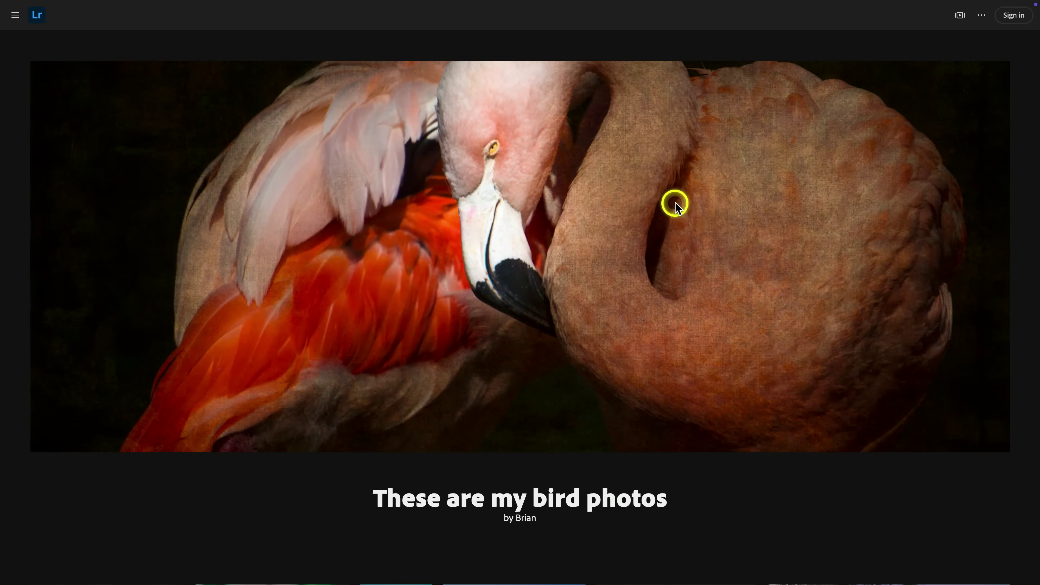
scroll(545, 251, down, 5)
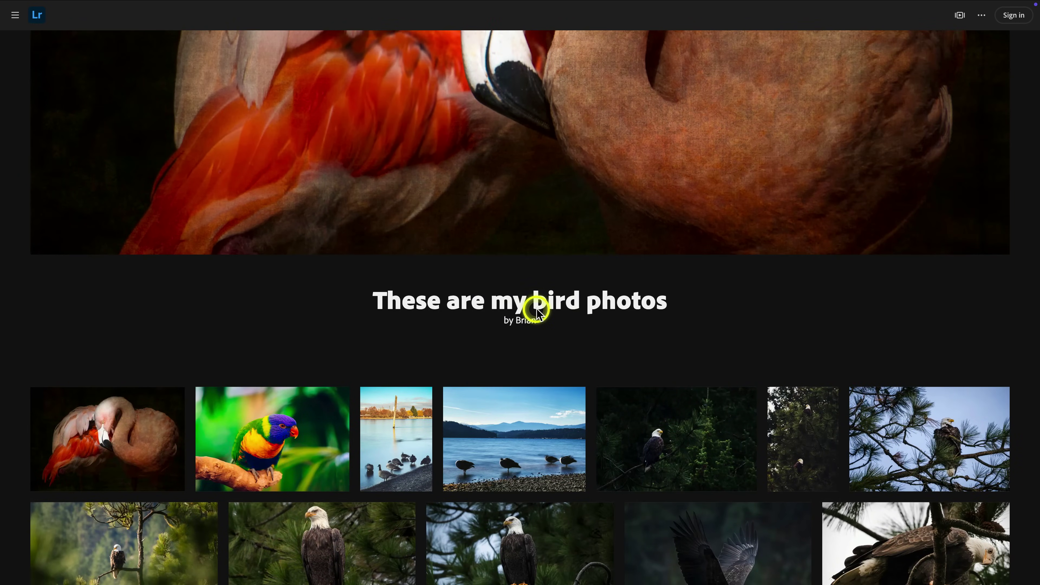
scroll(534, 305, down, 7)
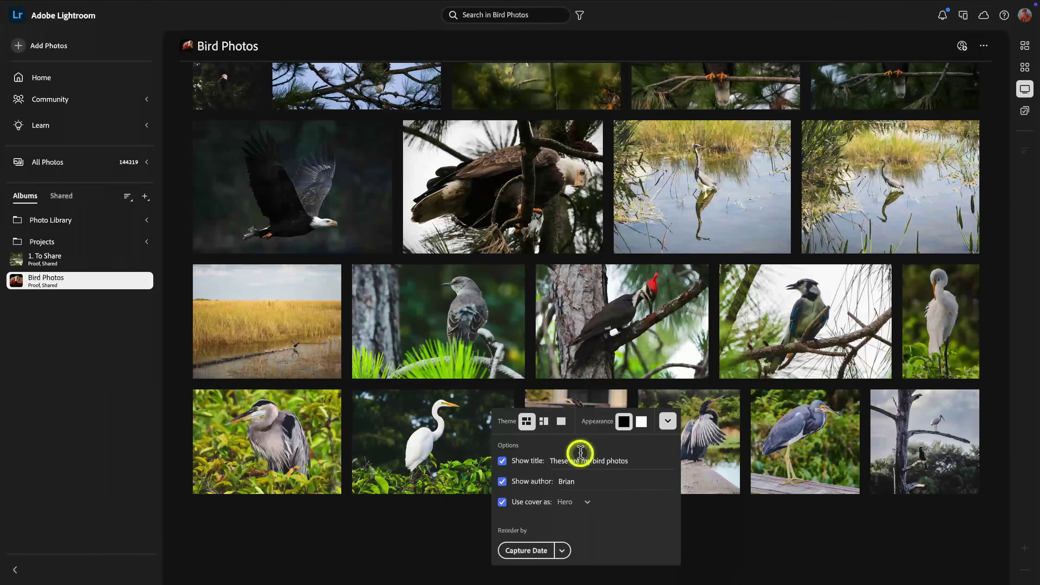
Change the cover usage to Background and review the shared web gallery.
click(574, 507)
click(585, 522)
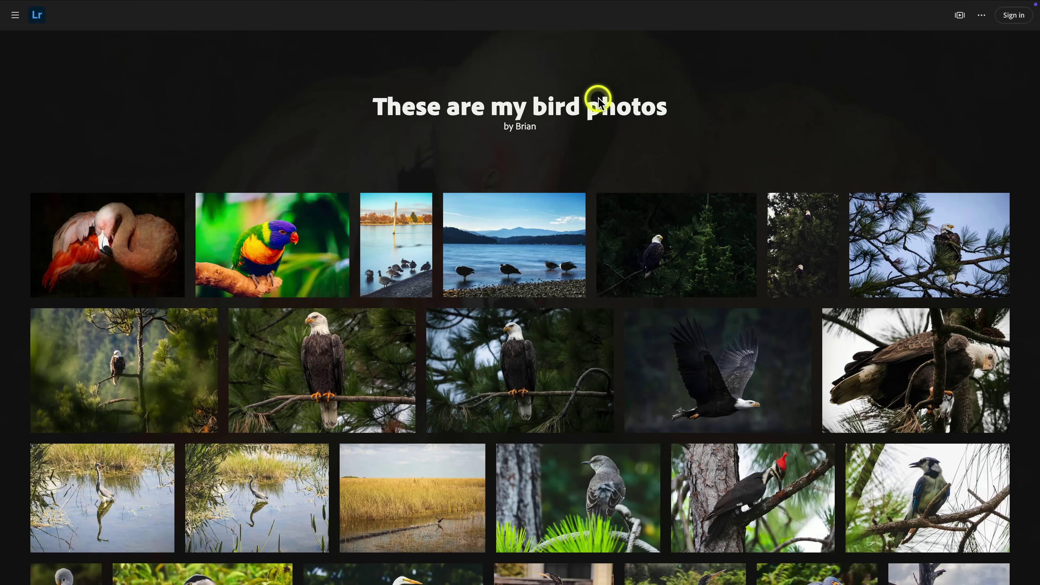
scroll(414, 141, down, 3)
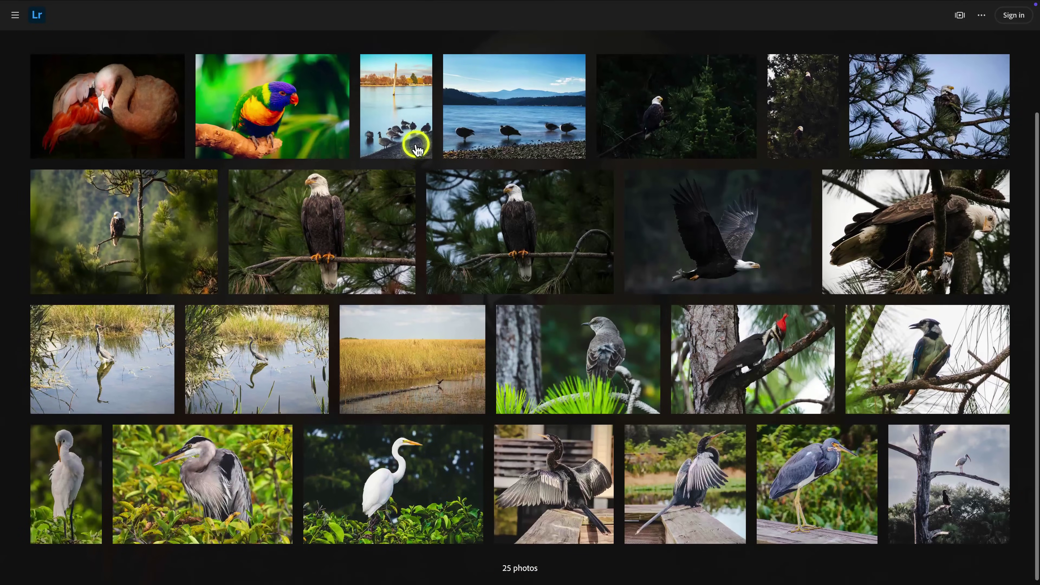
scroll(415, 145, up, 3)
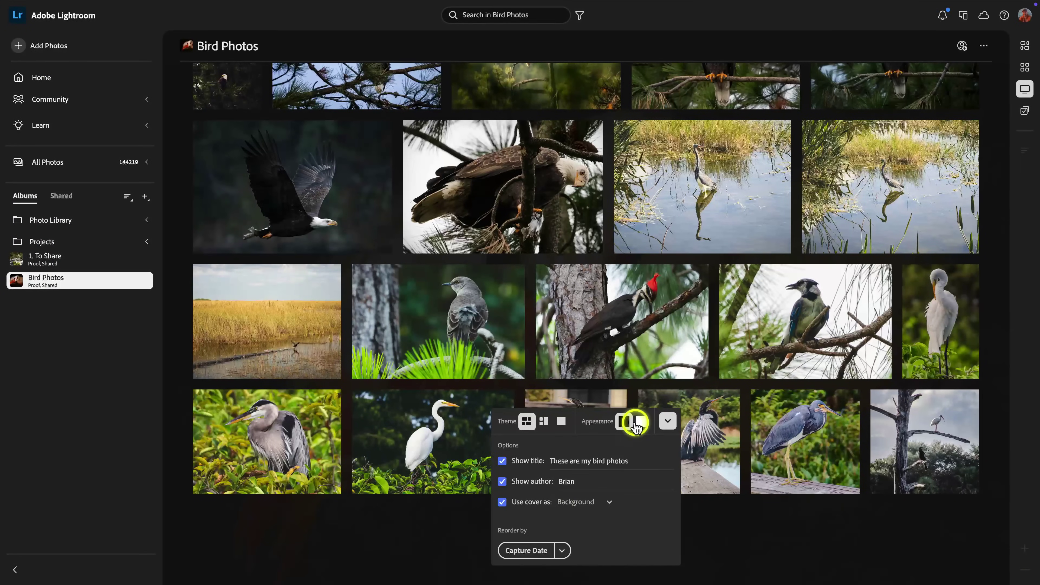
Give the gallery the white appearance without a cover image and reload the shared web gallery.
click(638, 422)
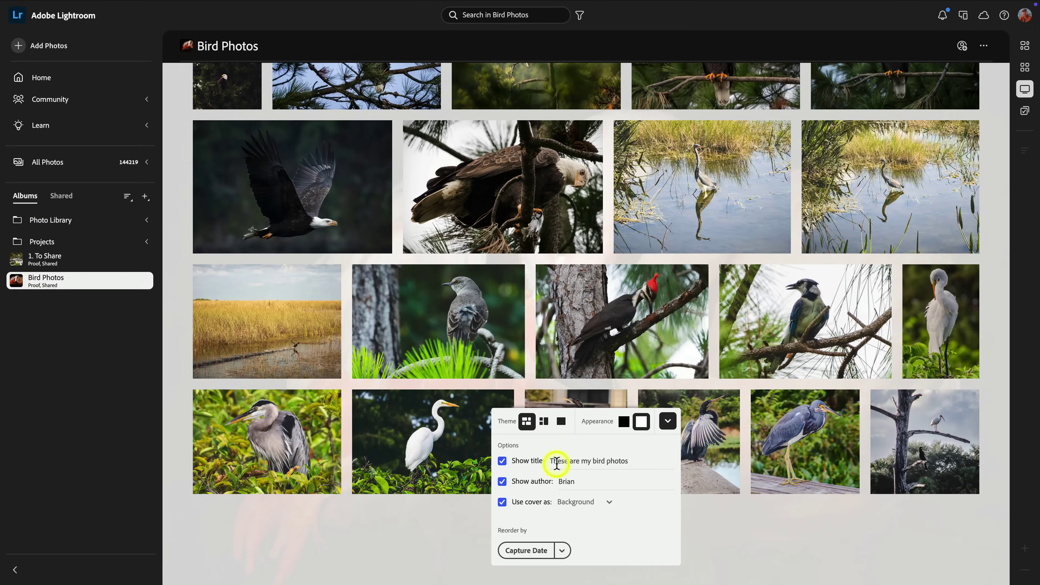
click(505, 504)
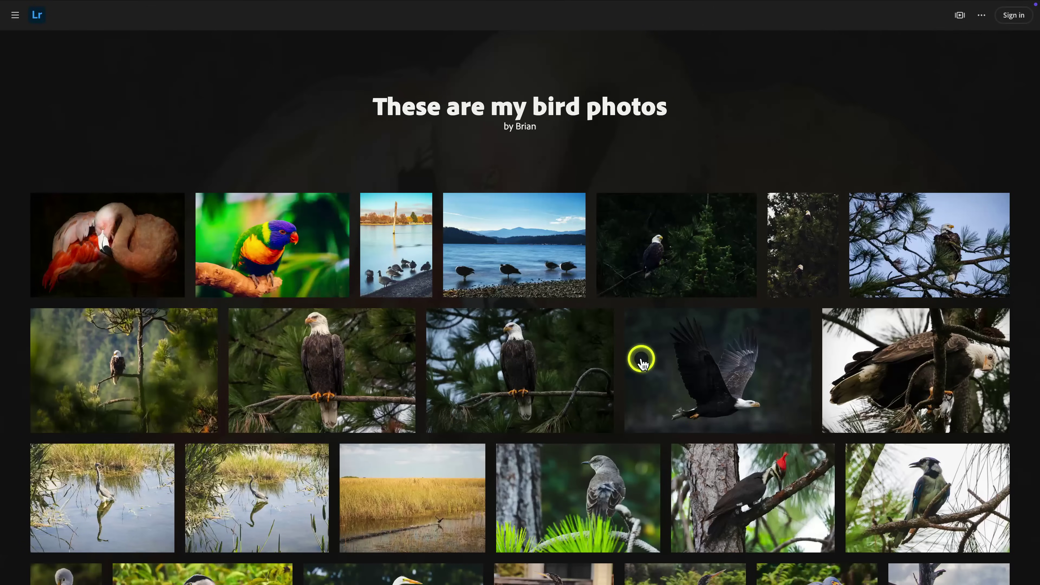
key(super+r)
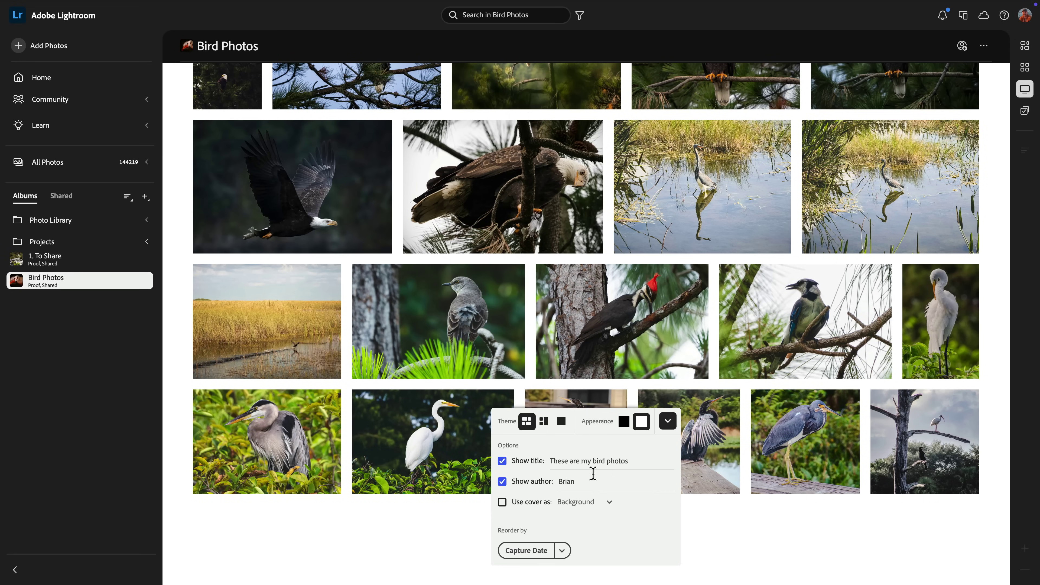
Look through the photo reorder criteria without choosing one, and collapse the gallery options.
click(563, 550)
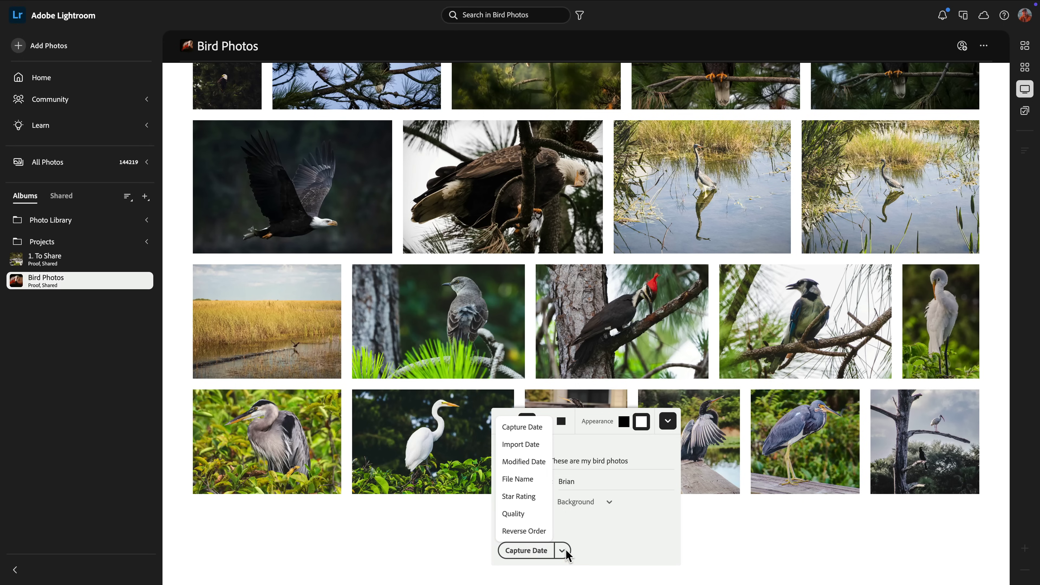
click(741, 538)
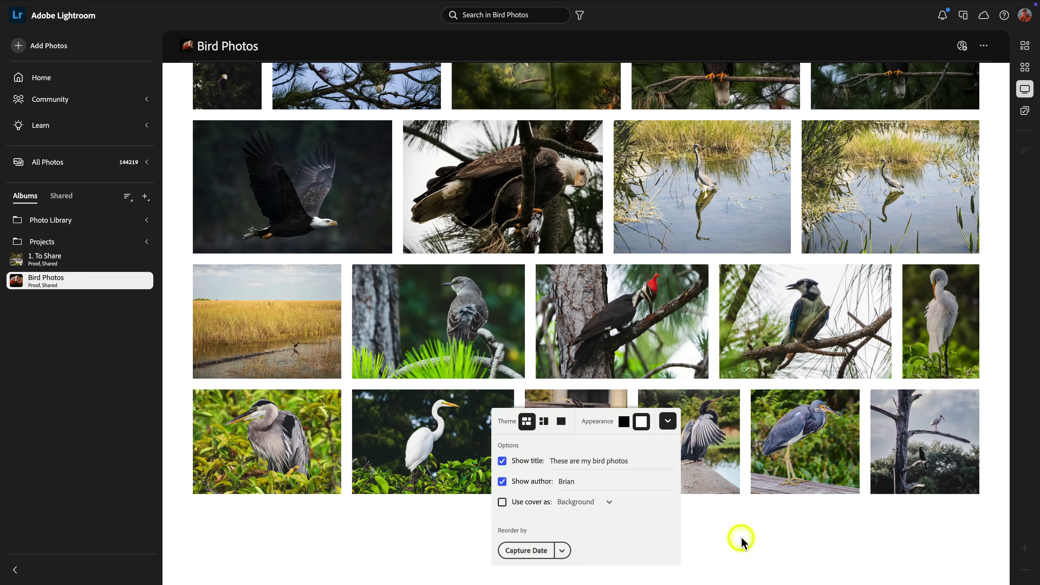
click(668, 421)
Enter the heading "This first batch of photos were taken with my iPhone" above the first photos.
scroll(618, 486, up, 8)
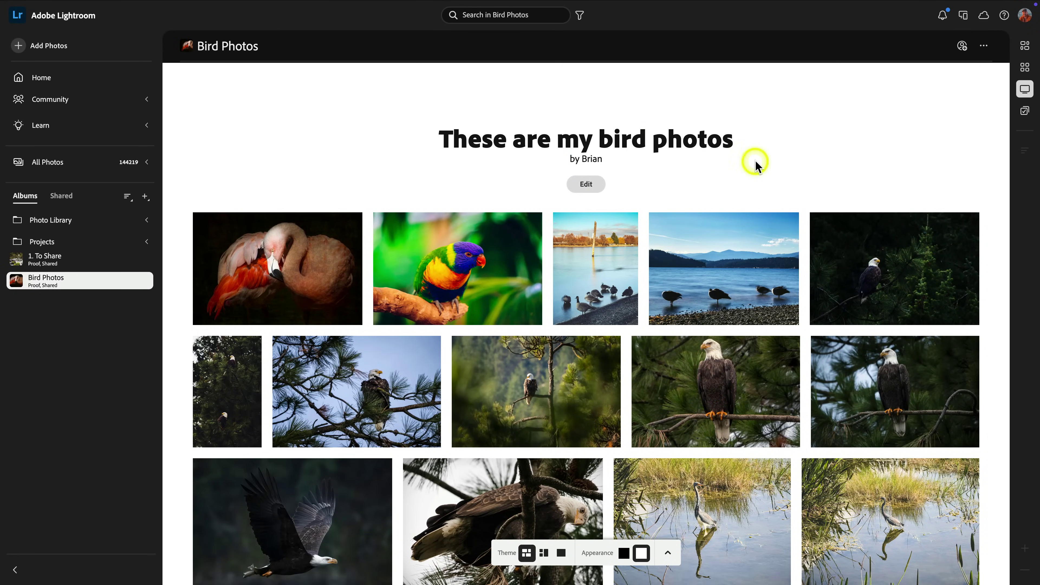
click(586, 183)
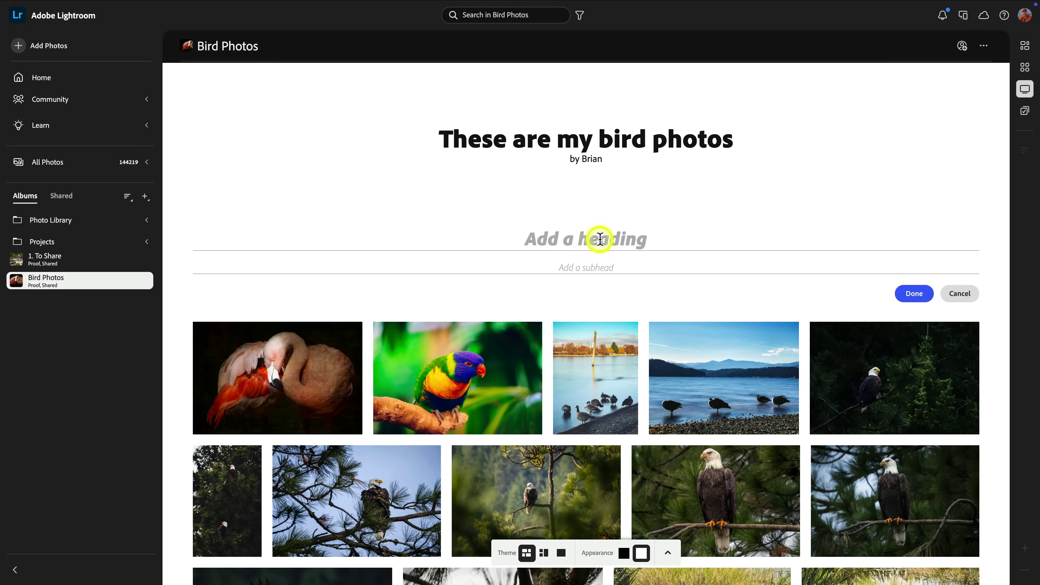
click(612, 234)
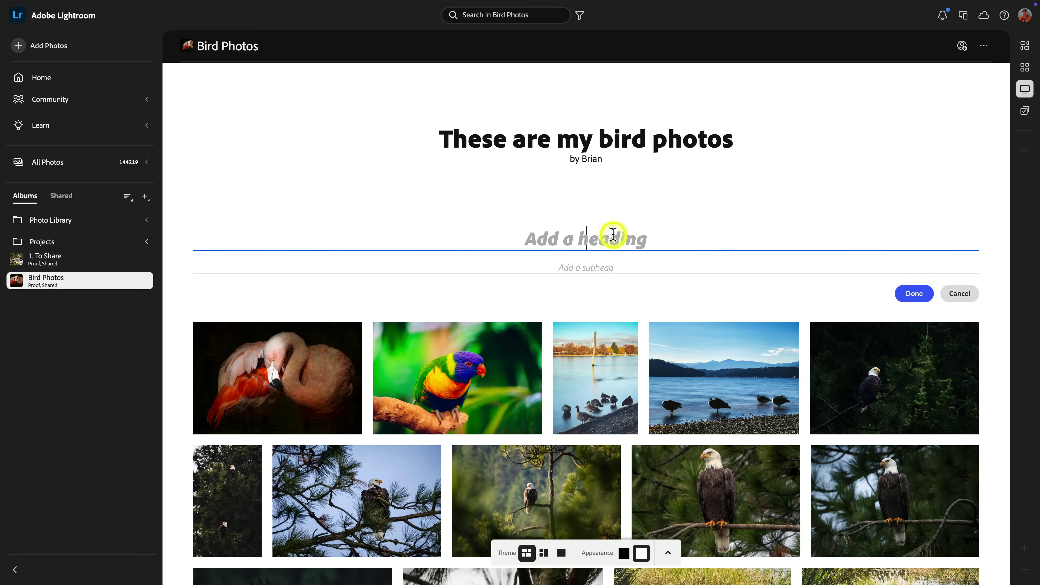
text(This first batch p)
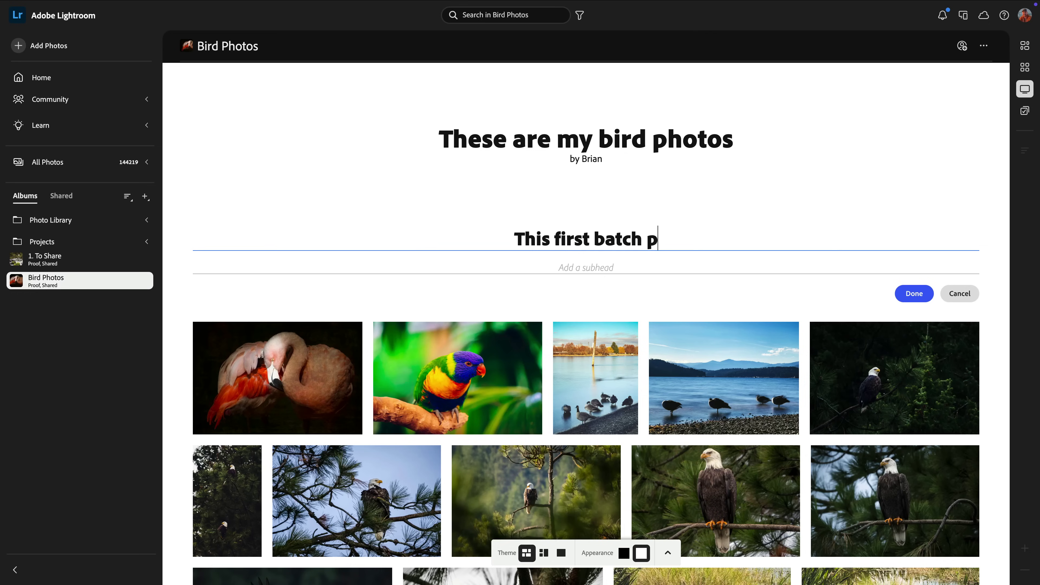
key(BackSpace)
text(of photos w)
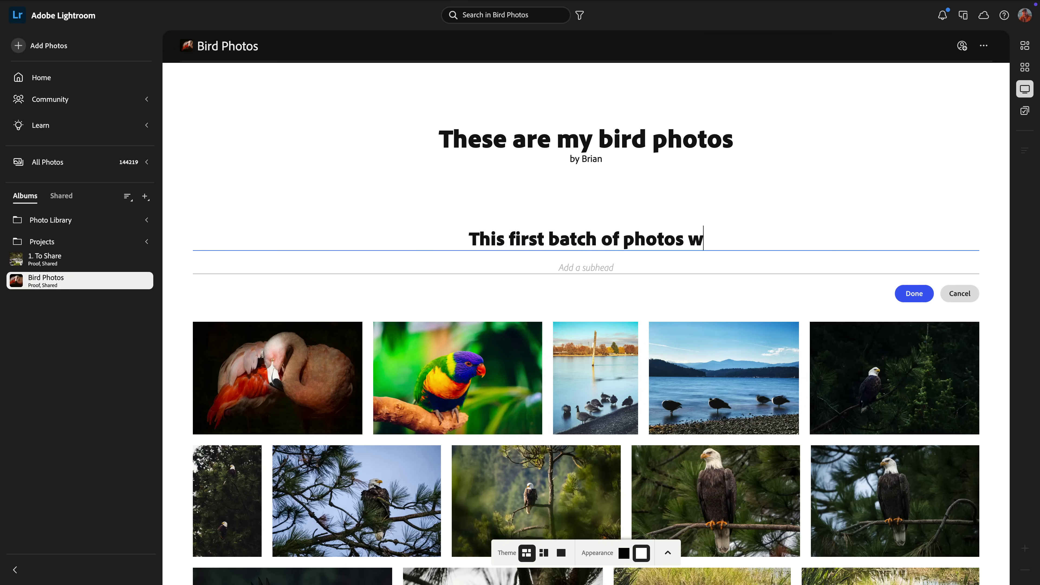
text(ere taken with my iPh)
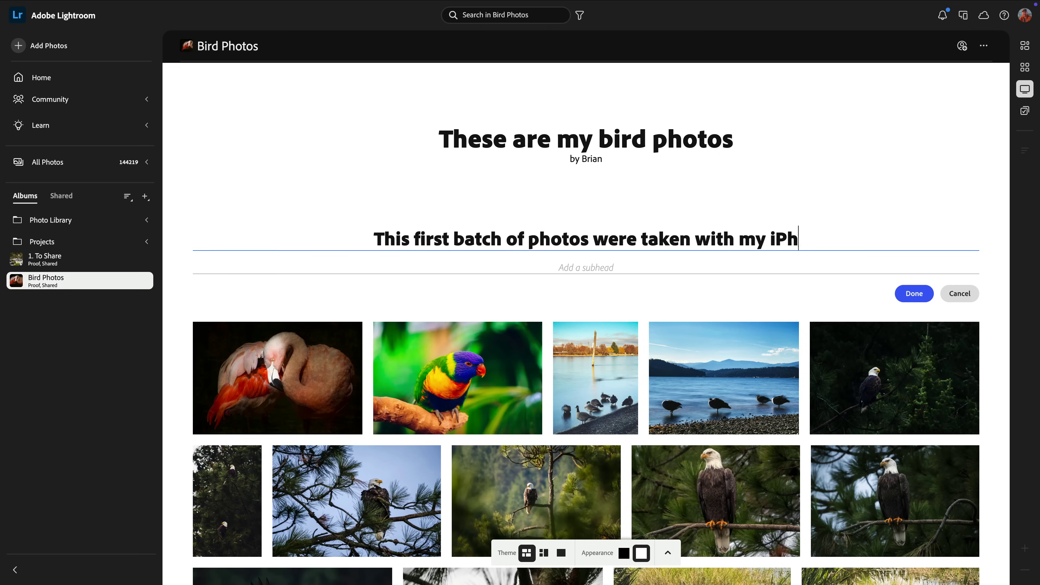
text(one)
Add the subhead "The iPhone 15 Pro Max" under the first section's heading and save the section text.
click(594, 263)
text(T)
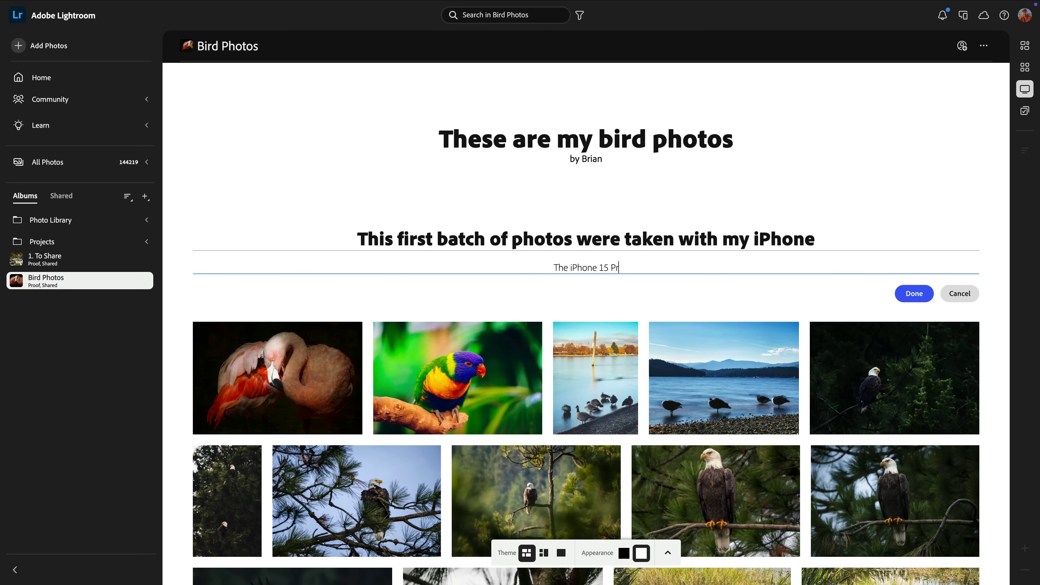
click(914, 293)
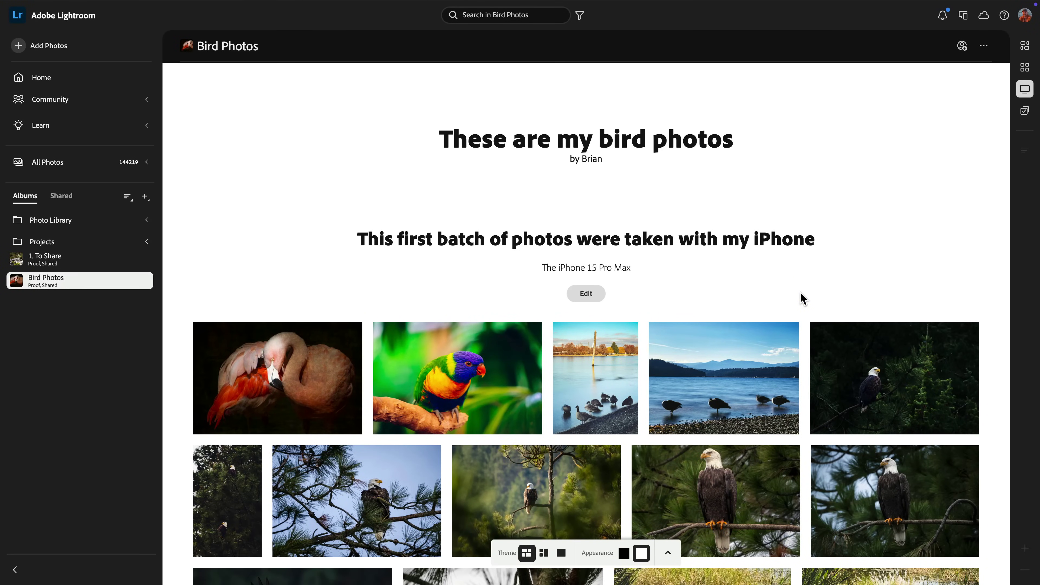
Insert a section before the first wading heron photo, headed "These photos were taken in Florida" with the subhead "iPhone 16 Pro Max", and save it.
scroll(802, 298, down, 8)
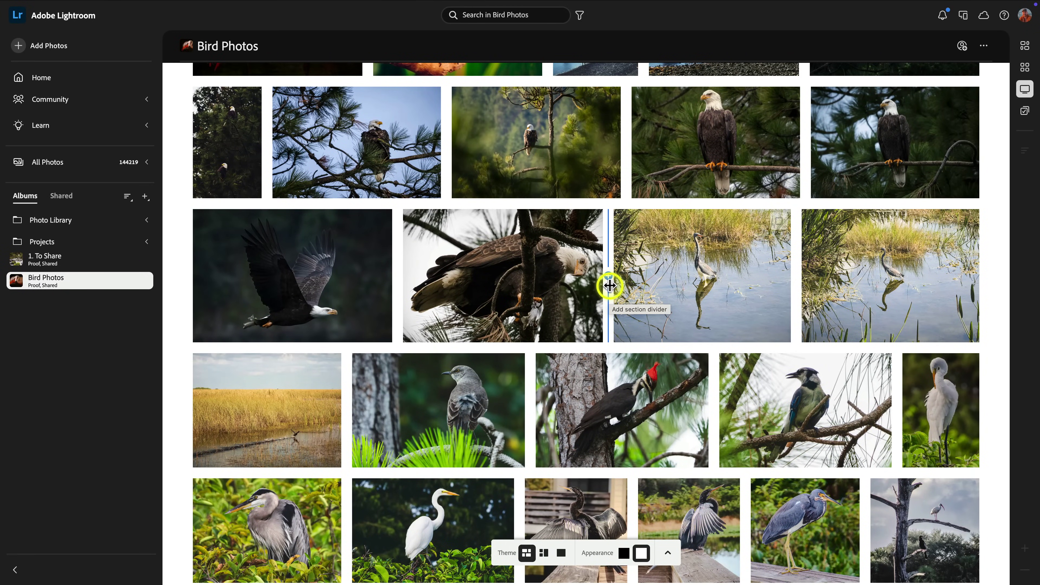
click(609, 277)
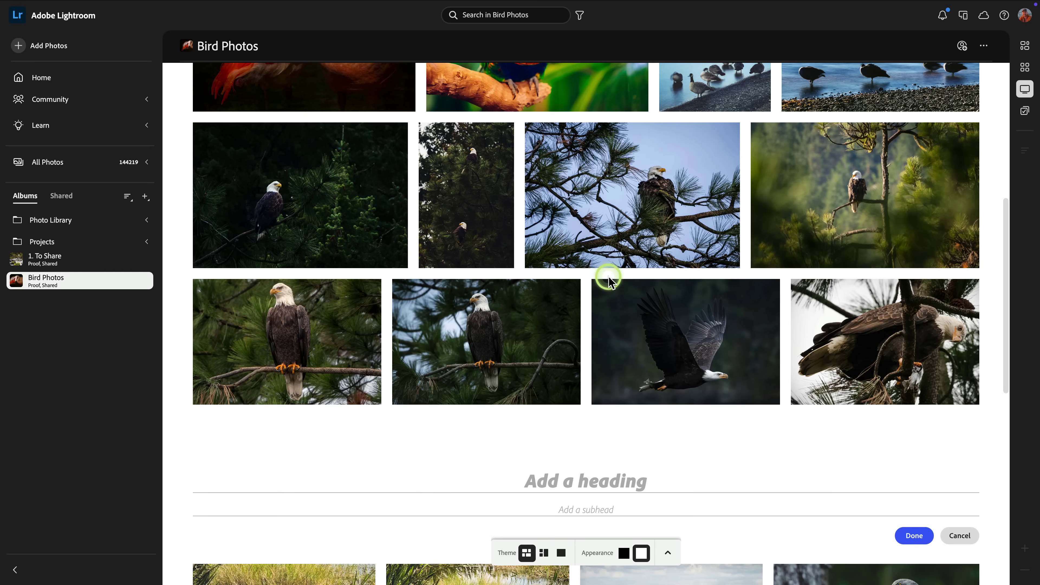
scroll(579, 407, down, 3)
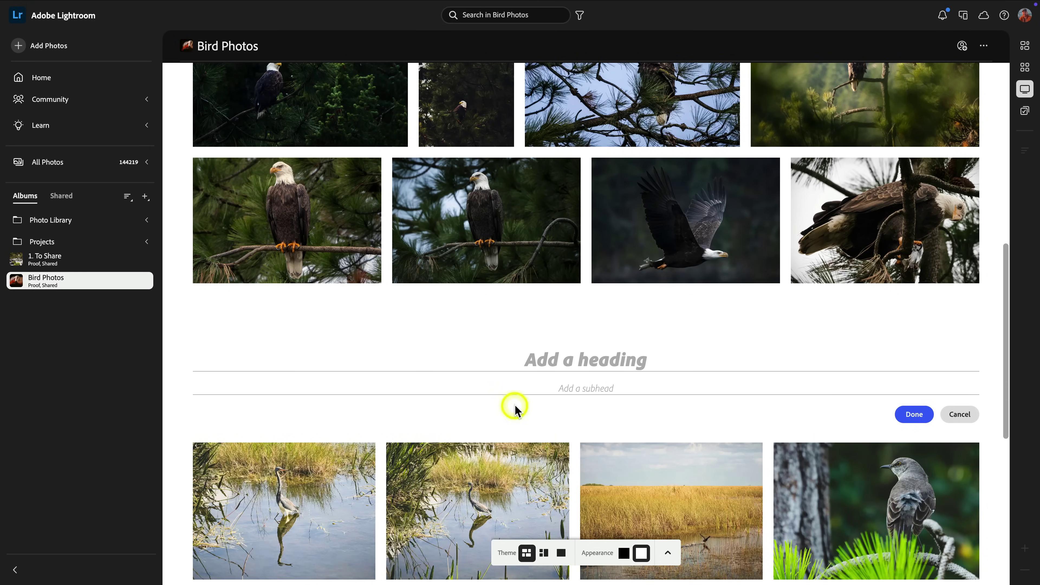
click(566, 352)
text(These p)
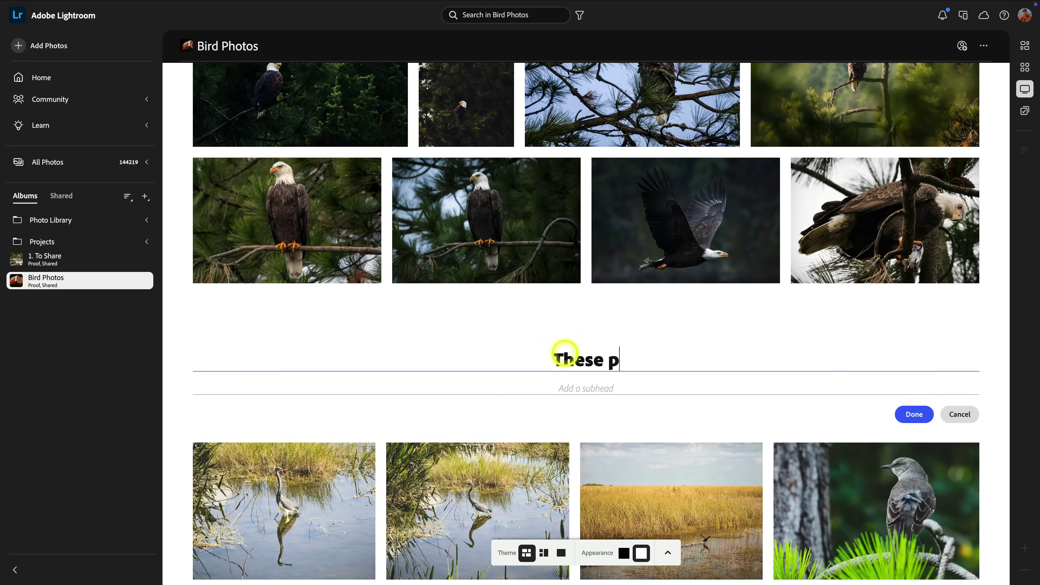
text(hotos were taken in )
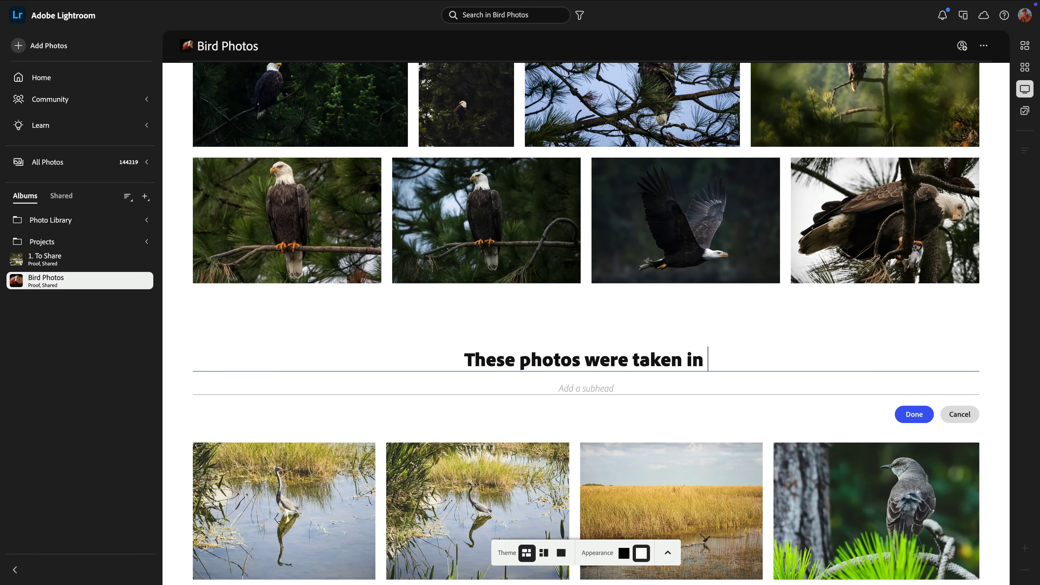
text(Florida)
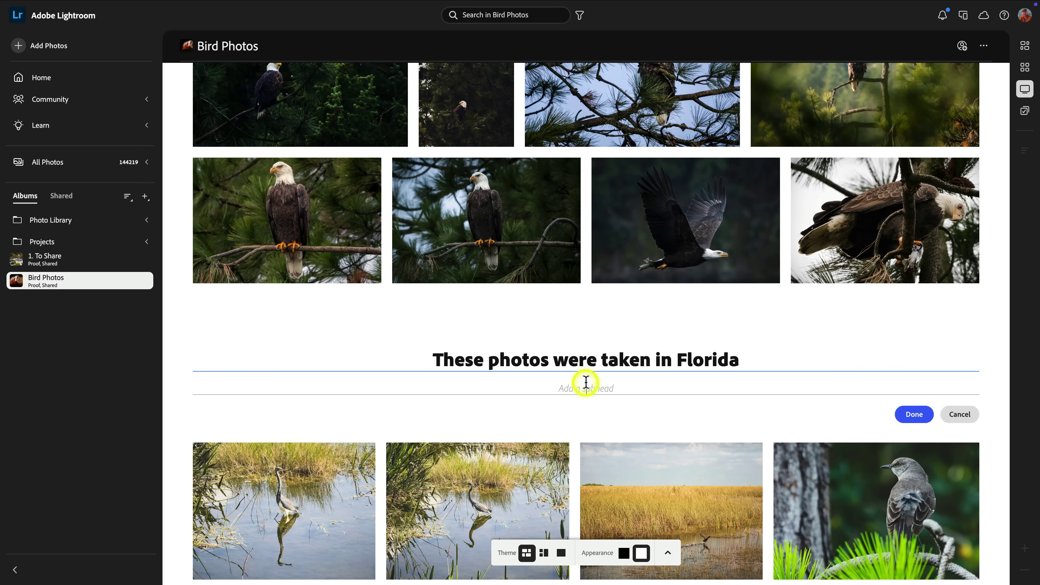
click(586, 382)
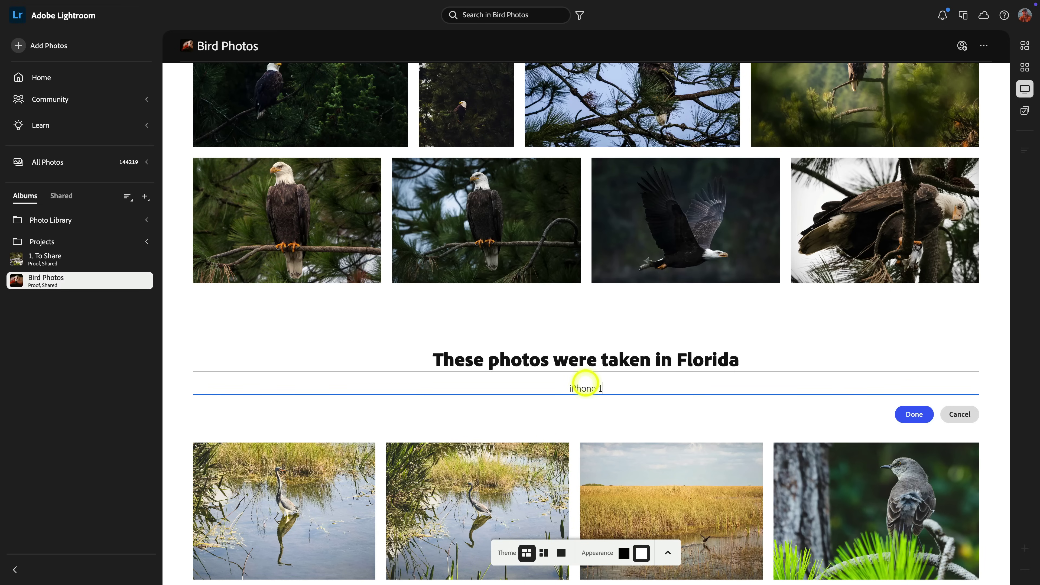
click(934, 417)
Insert a section before the blue-grey heron photo near the gallery's end, headed "Final section" with the subhead "Sony a7R V", and save it.
scroll(815, 324, down, 4)
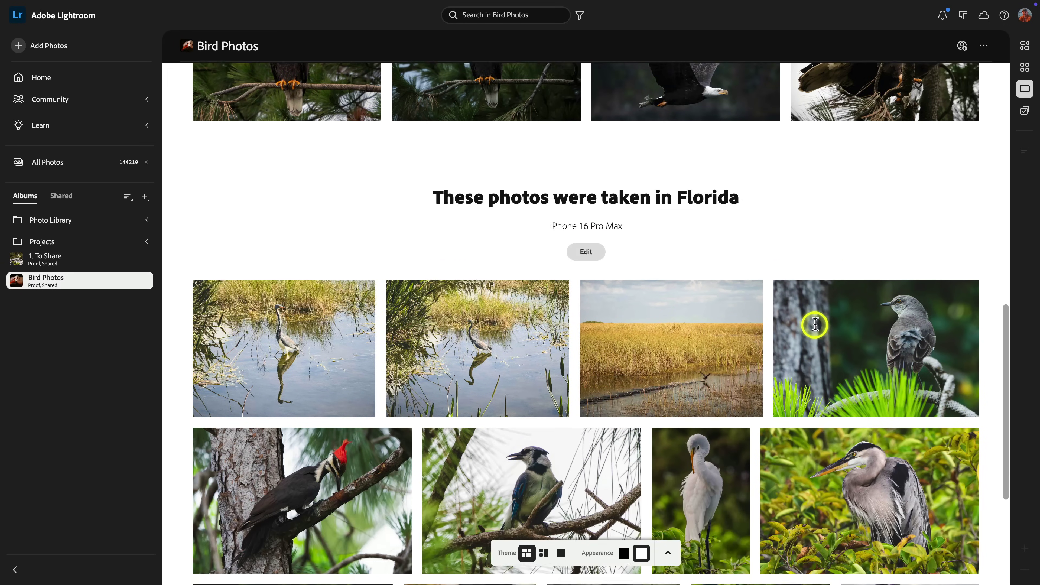
scroll(815, 324, down, 5)
scroll(815, 327, up, 3)
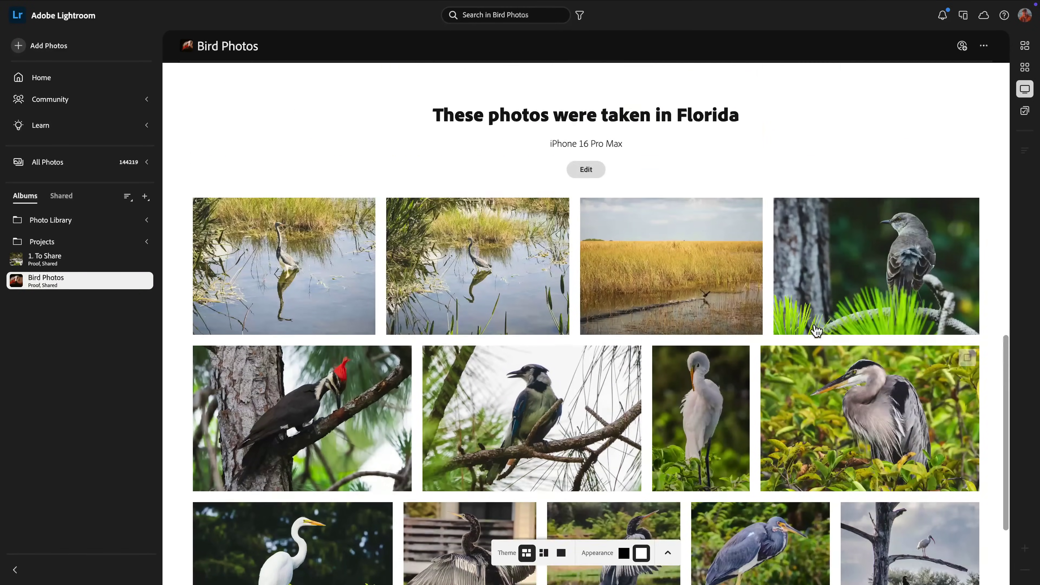
scroll(816, 330, up, 15)
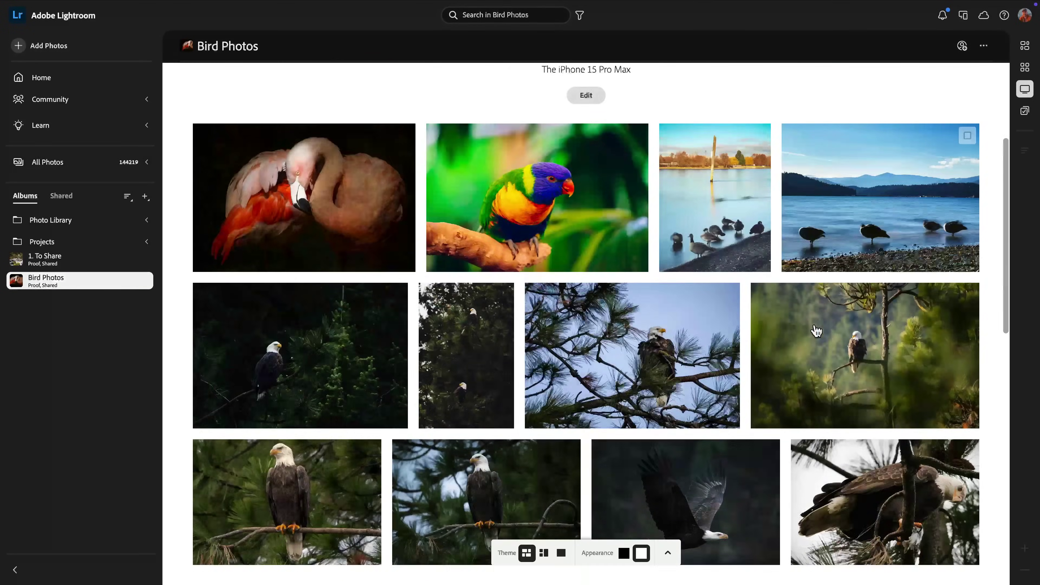
scroll(815, 329, down, 15)
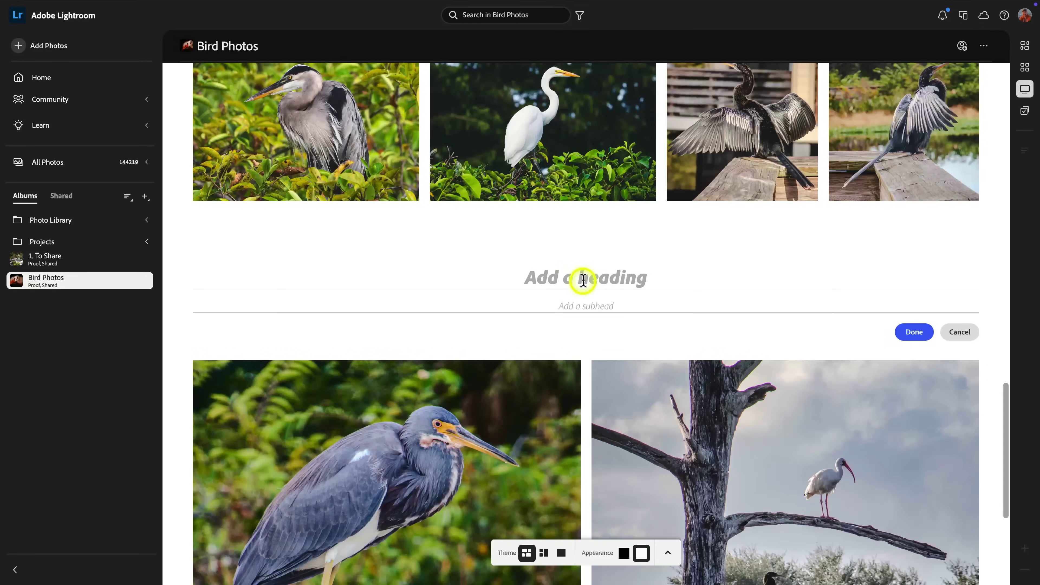
click(586, 278)
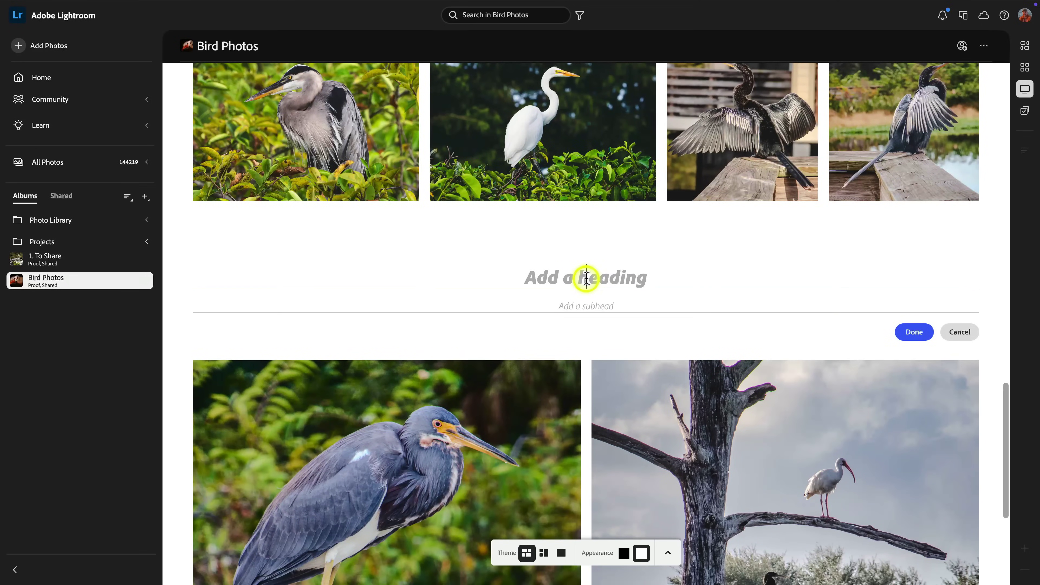
text(Final section)
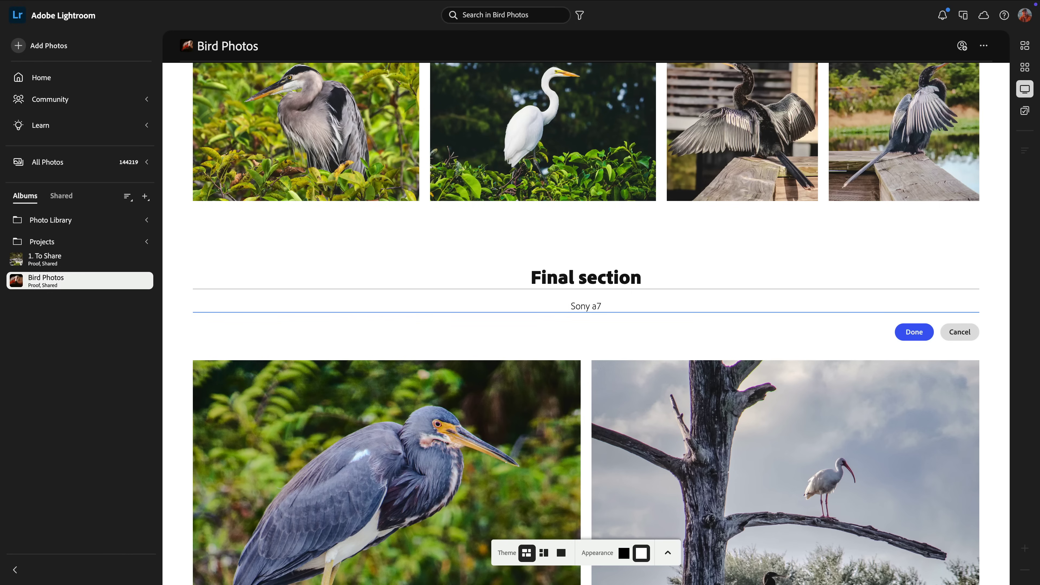
click(905, 330)
Switch to the shared web gallery in the browser and review all its section headings, subheads and photo layout.
key(ctrl+Right)
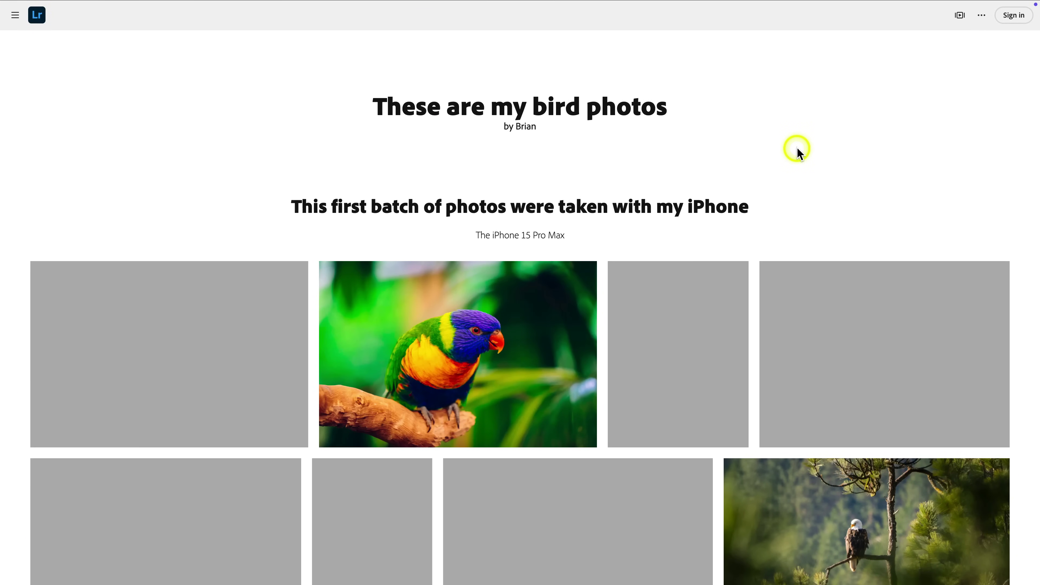
scroll(797, 148, down, 5)
scroll(797, 154, down, 10)
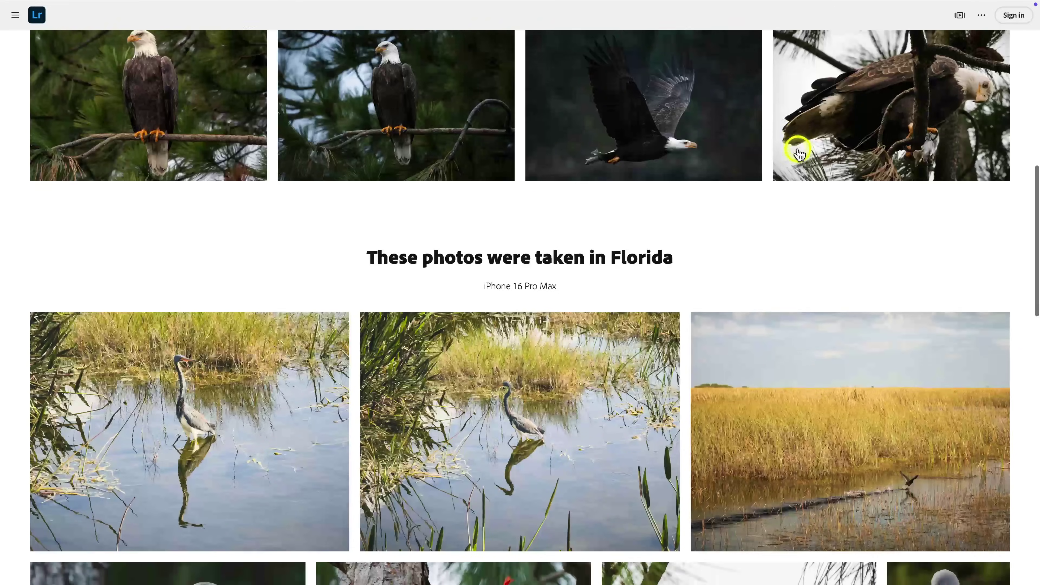
scroll(799, 155, down, 10)
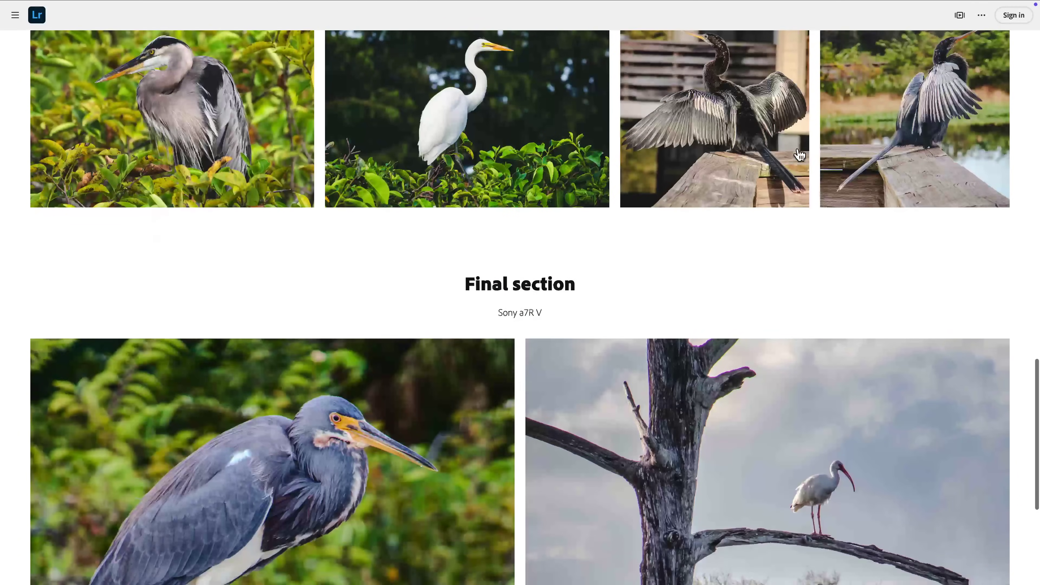
scroll(799, 155, up, 10)
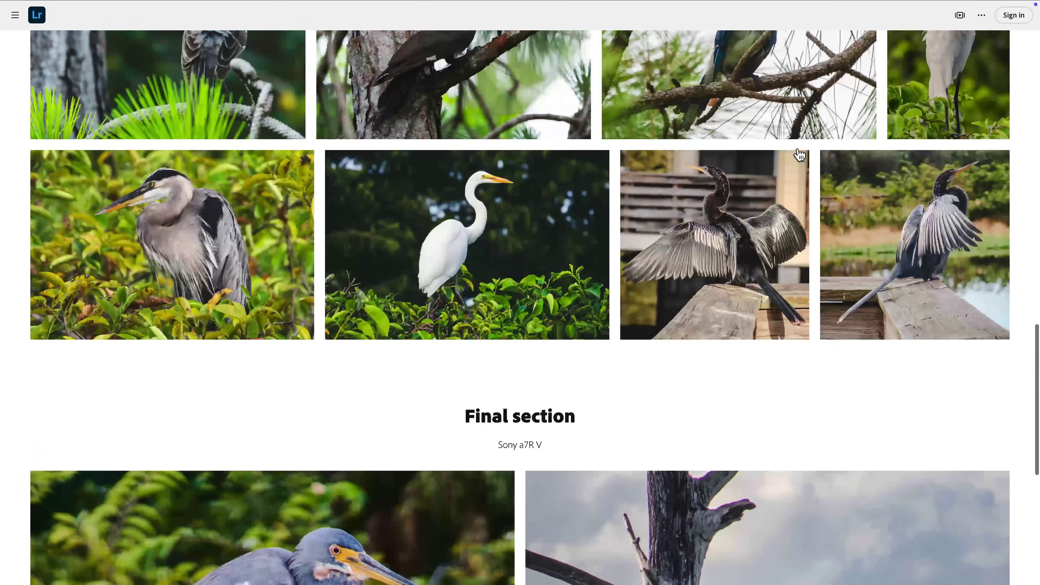
scroll(799, 155, up, 10)
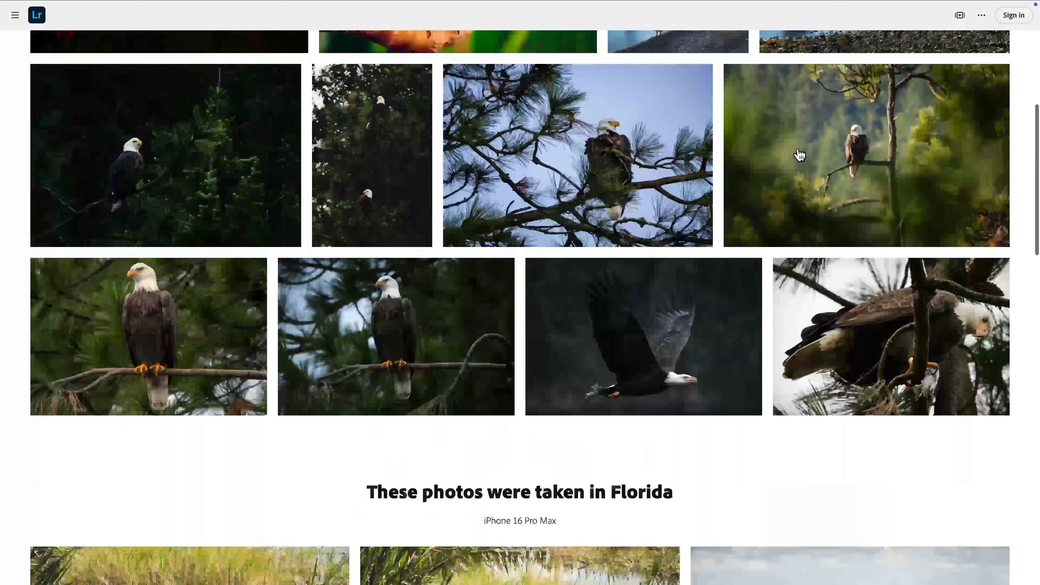
scroll(799, 154, up, 3)
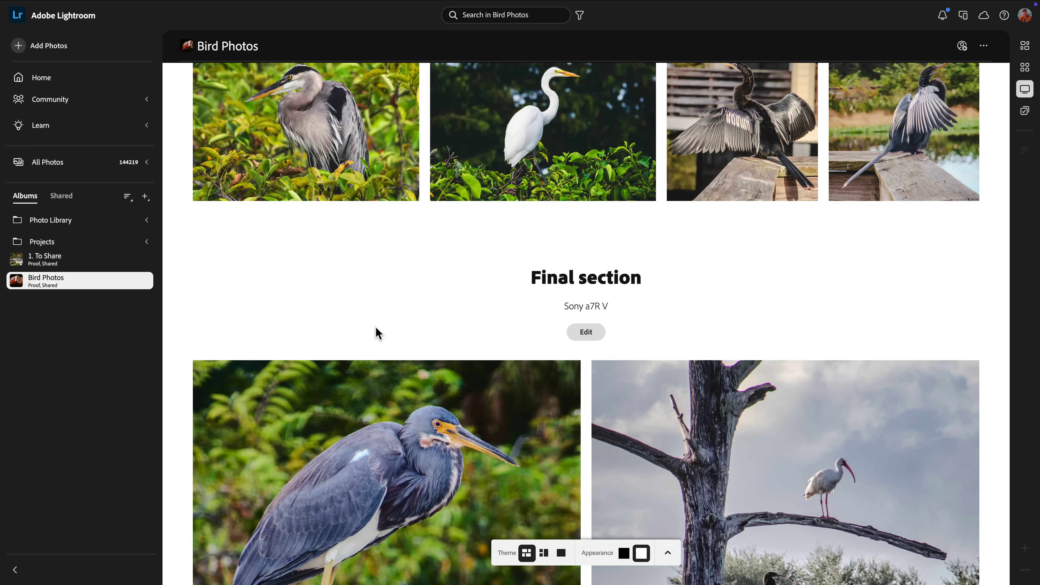
Return to the album list and open the embed options of the shared "1. To Share" album.
click(47, 258)
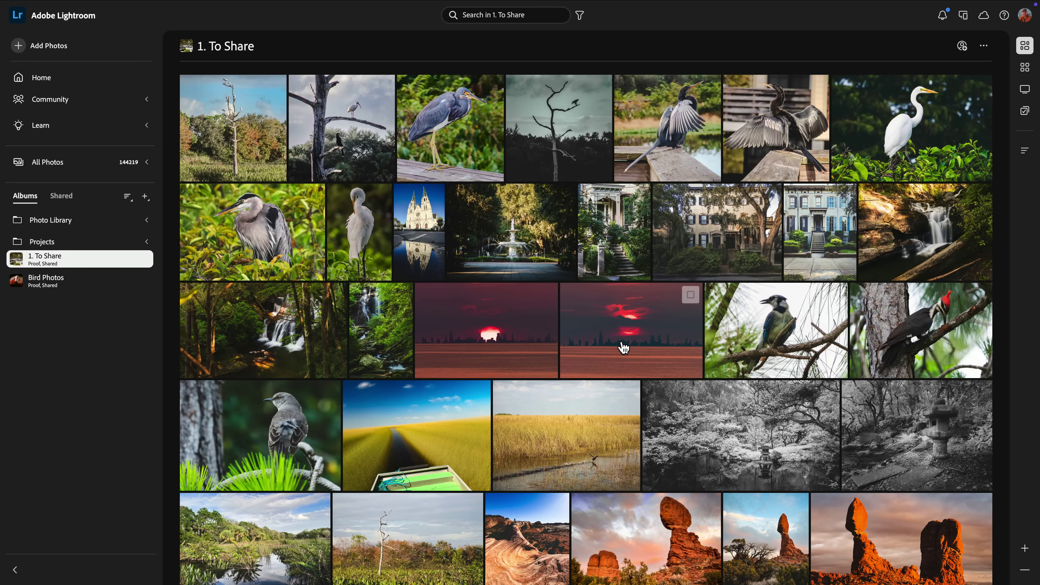
click(962, 46)
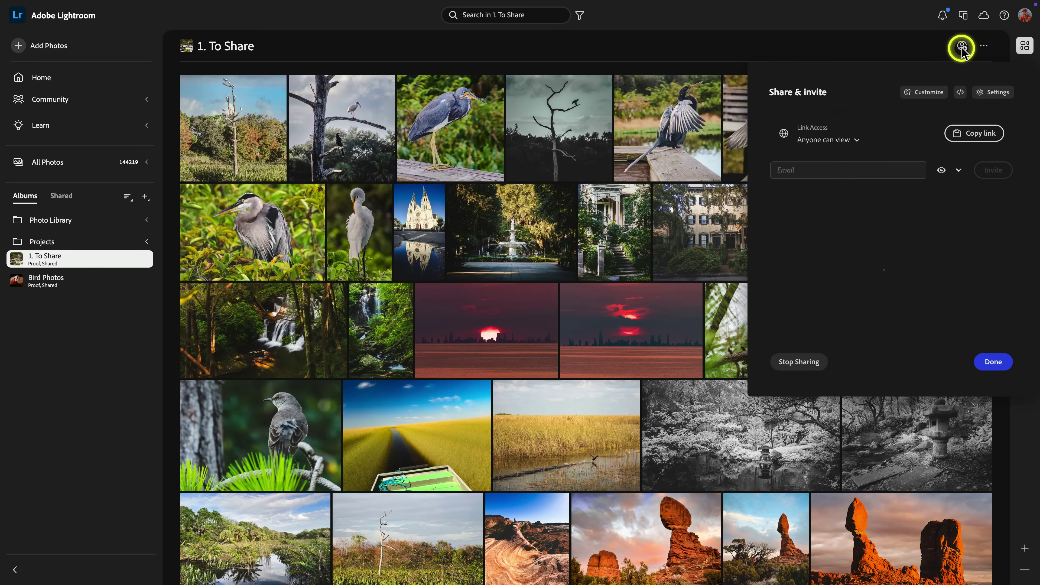
click(960, 95)
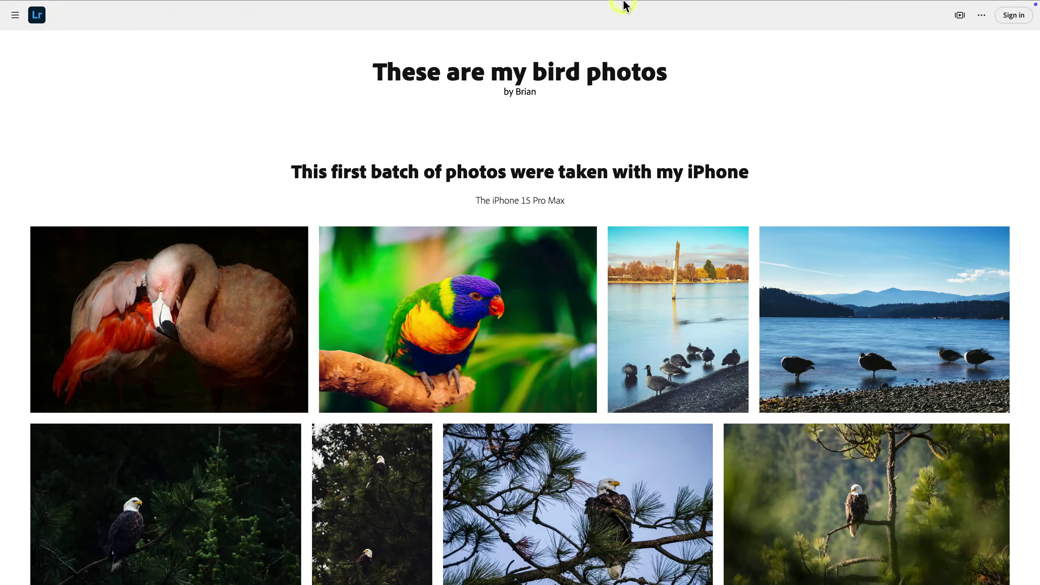
Switch to the My Favorite Photos web page and try the embedded slideshow's photo navigation and playback controls.
mouse_move(439, 5)
click(221, 24)
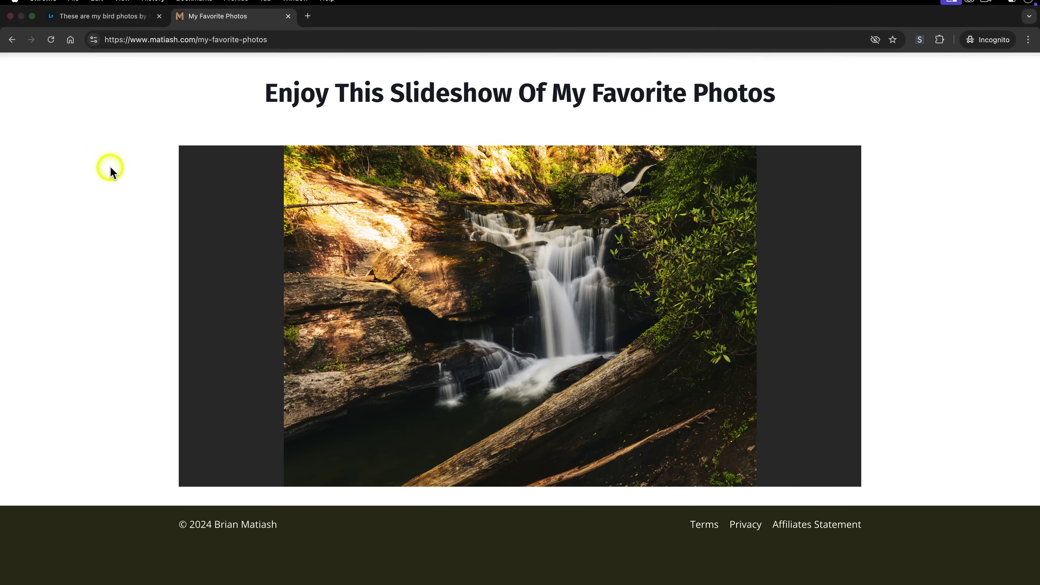
mouse_move(430, 361)
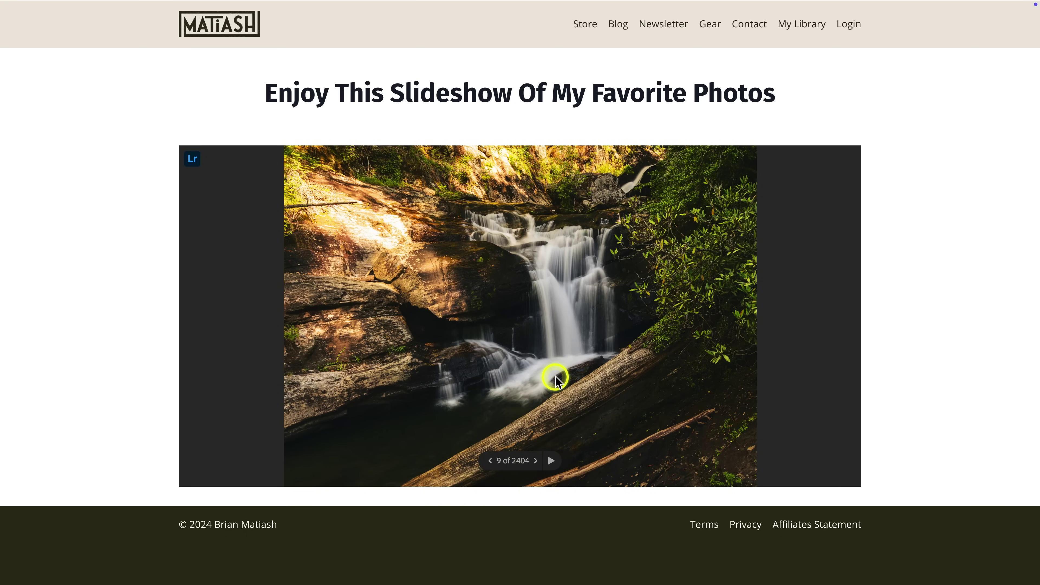
click(533, 459)
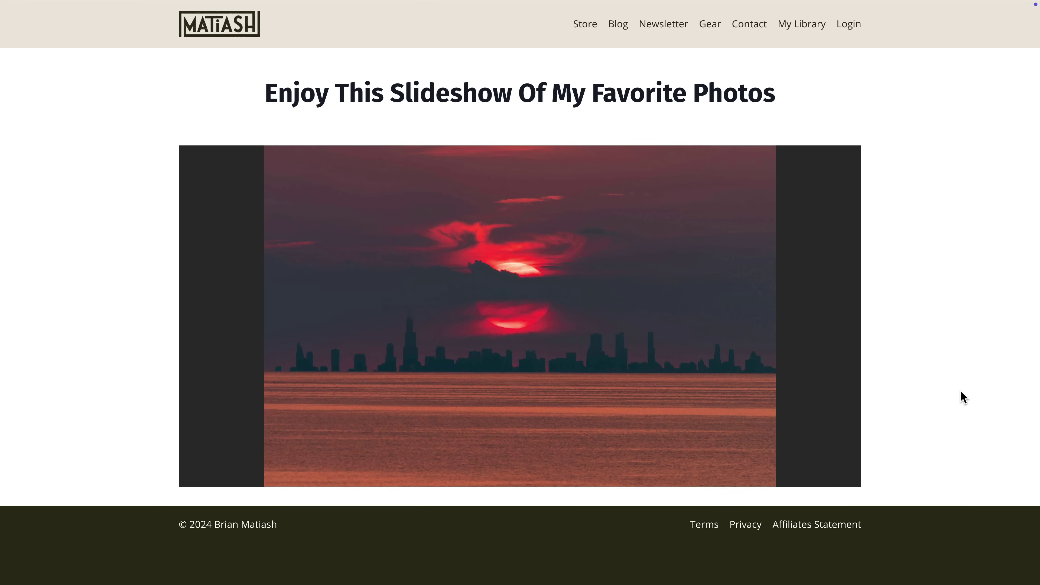
click(491, 450)
click(552, 460)
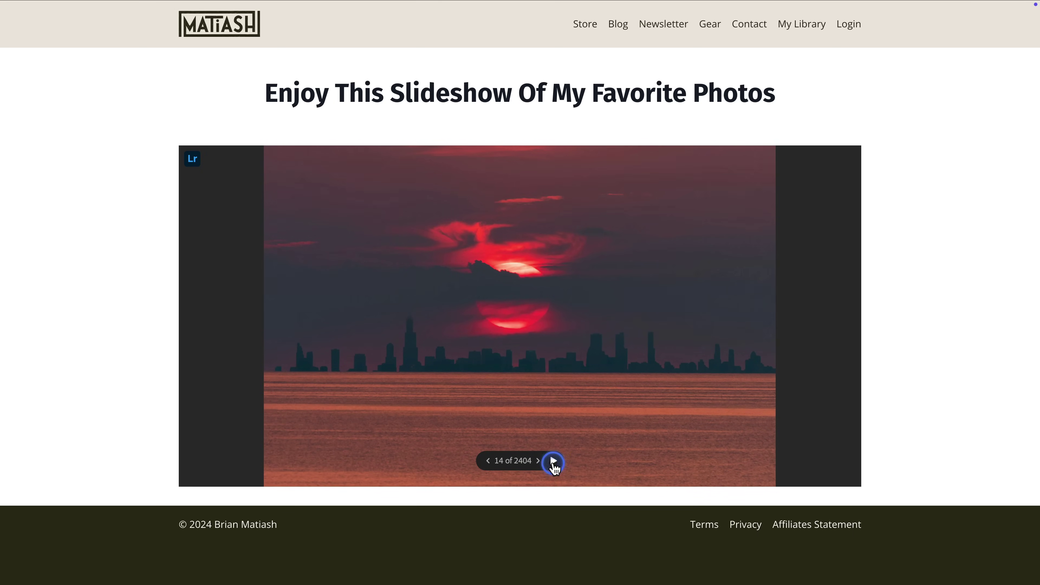
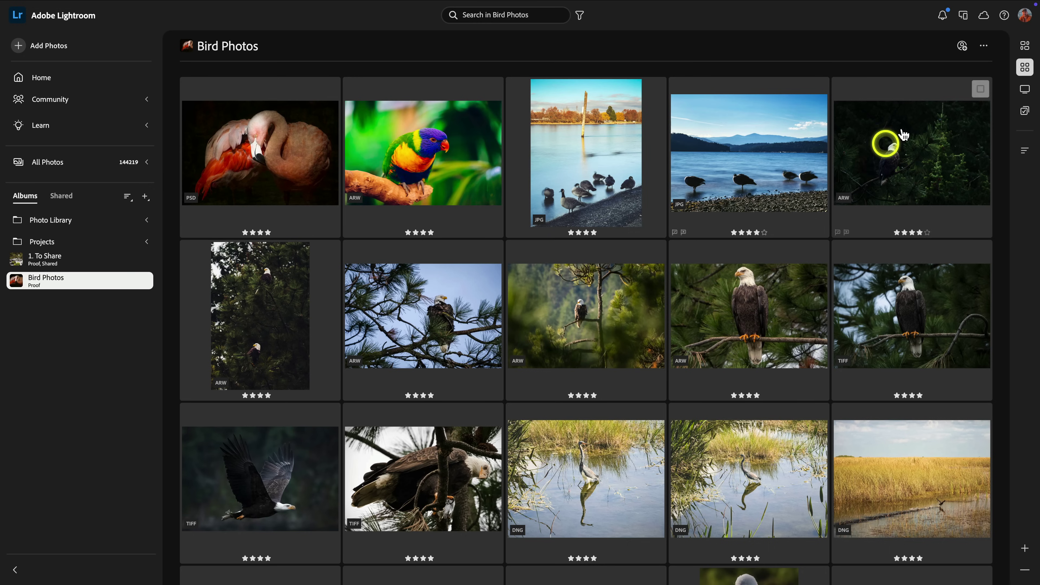
Check the Collaborative Proofing setting in the account's Technology Previews and close the dialog without changes.
click(1023, 22)
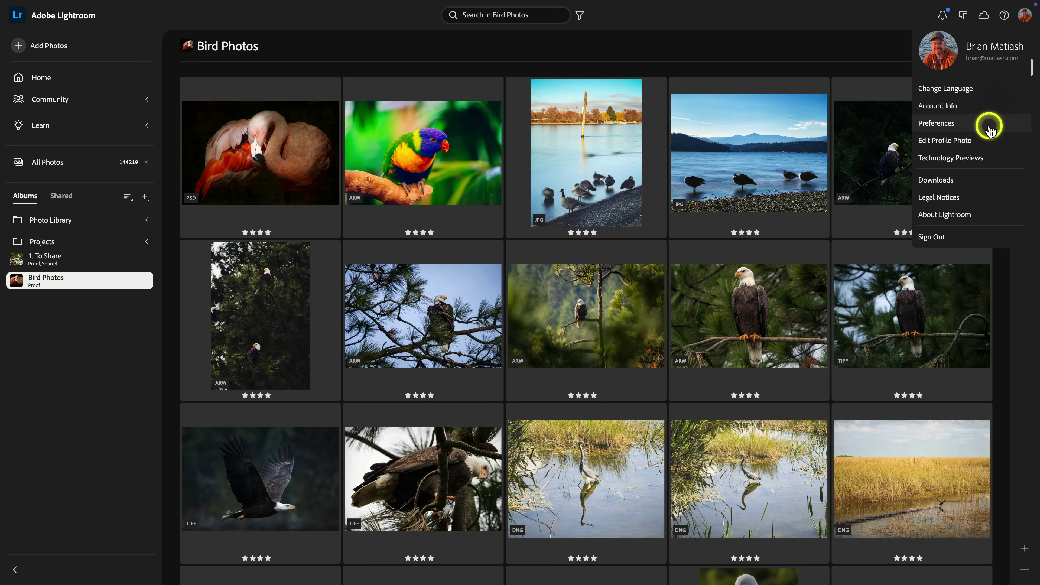
click(999, 159)
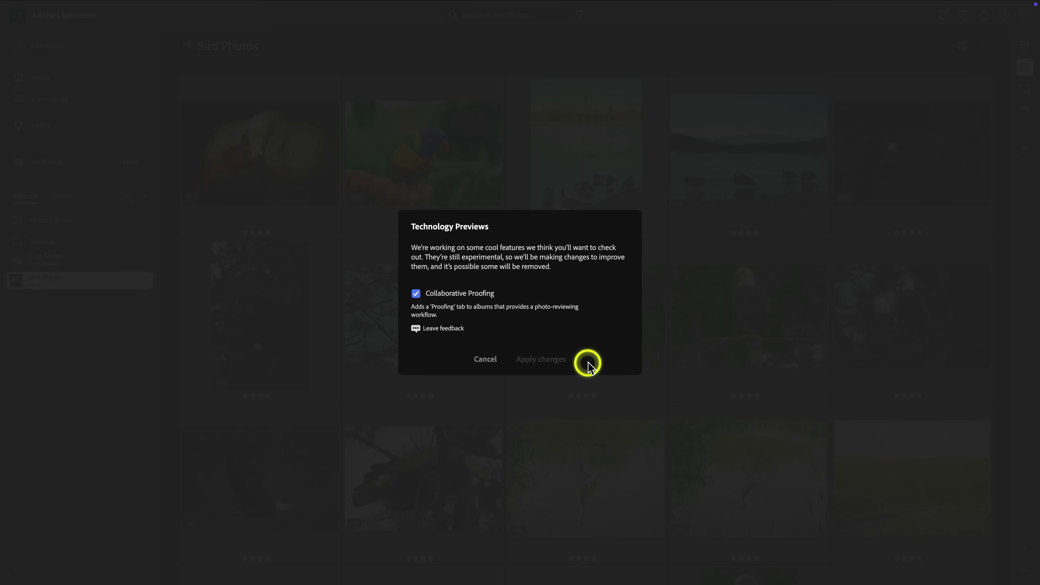
click(487, 358)
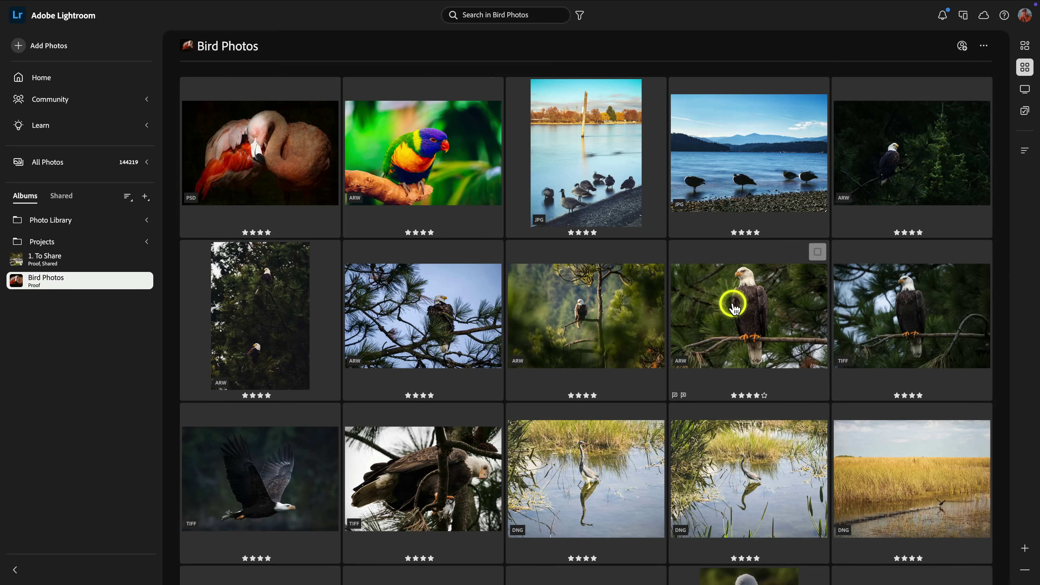
Enable proofing for the Bird Photos album and copy its proofing link, leaving the photo selection unlimited.
scroll(655, 303, down, 1)
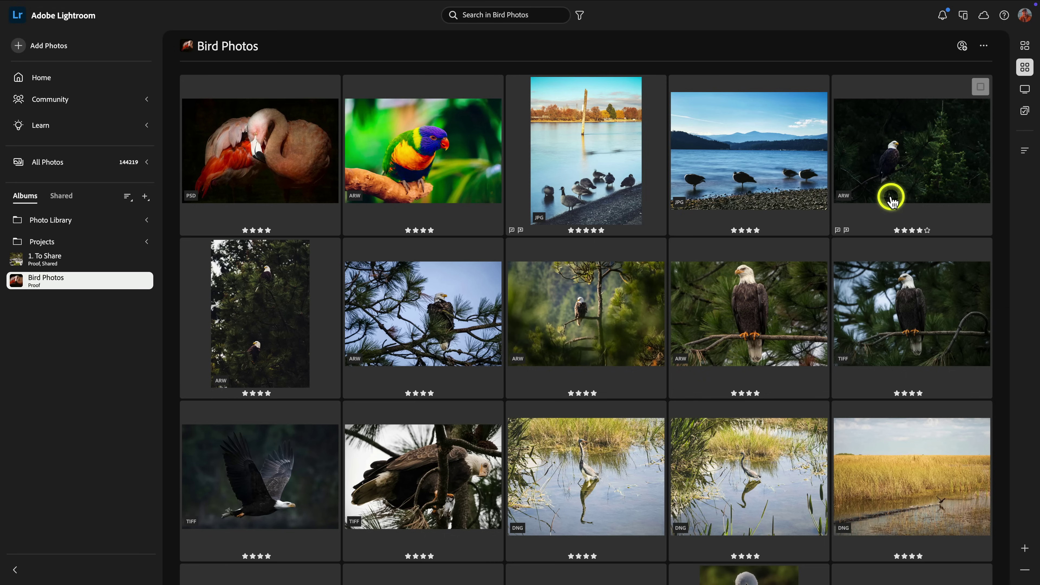
click(1022, 112)
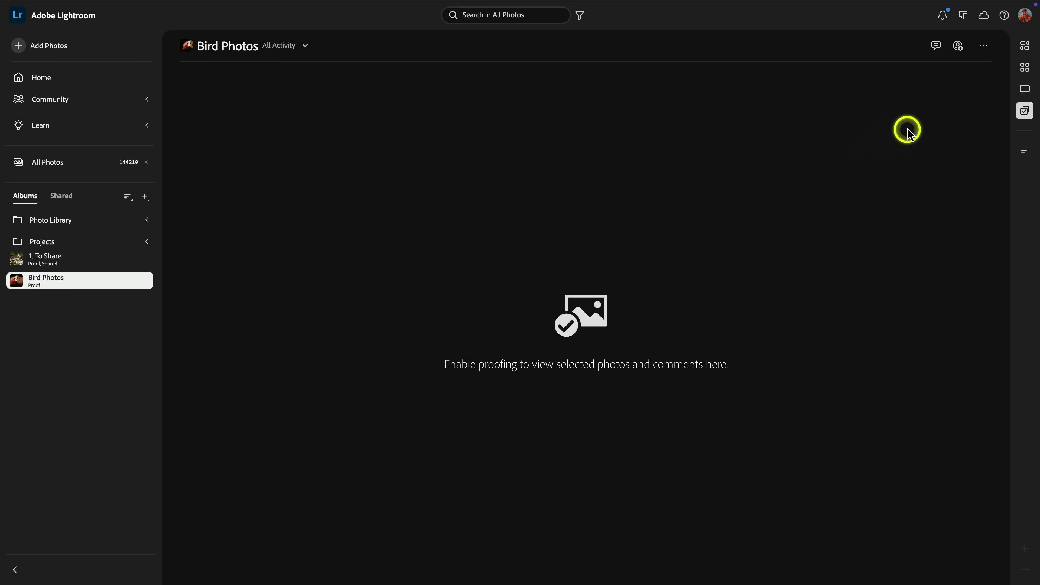
click(958, 47)
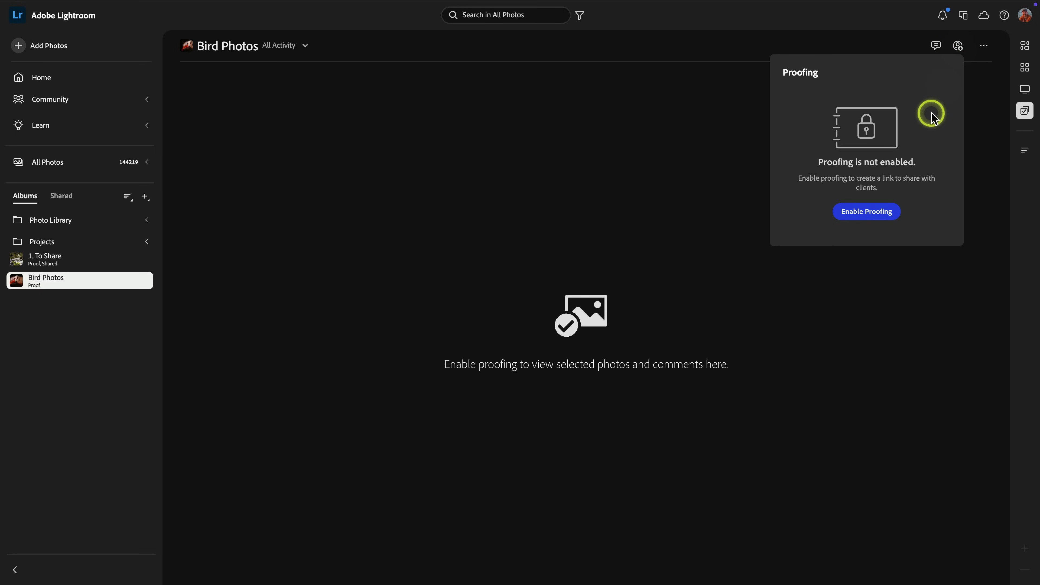
click(868, 222)
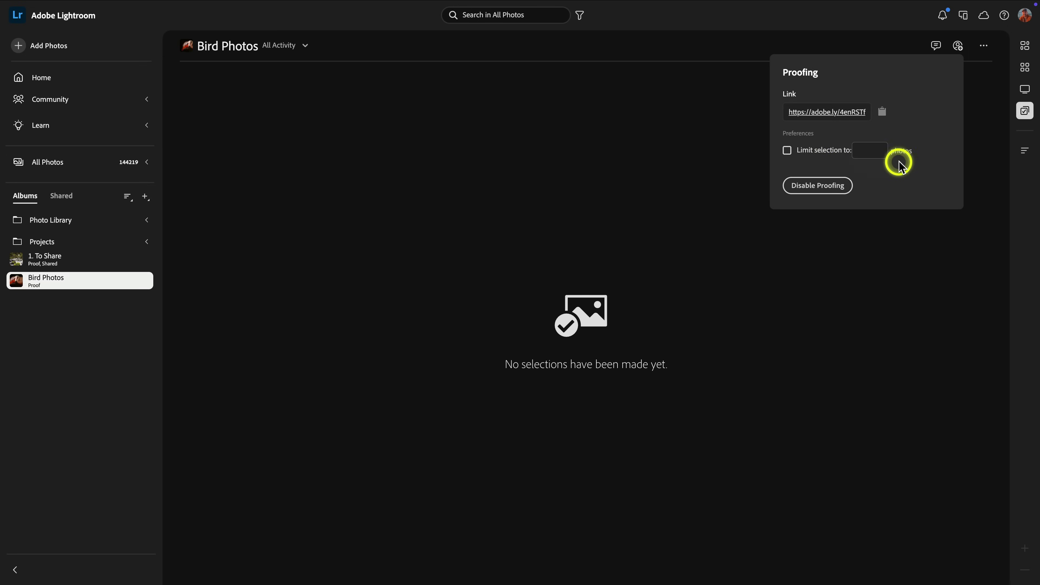
click(882, 118)
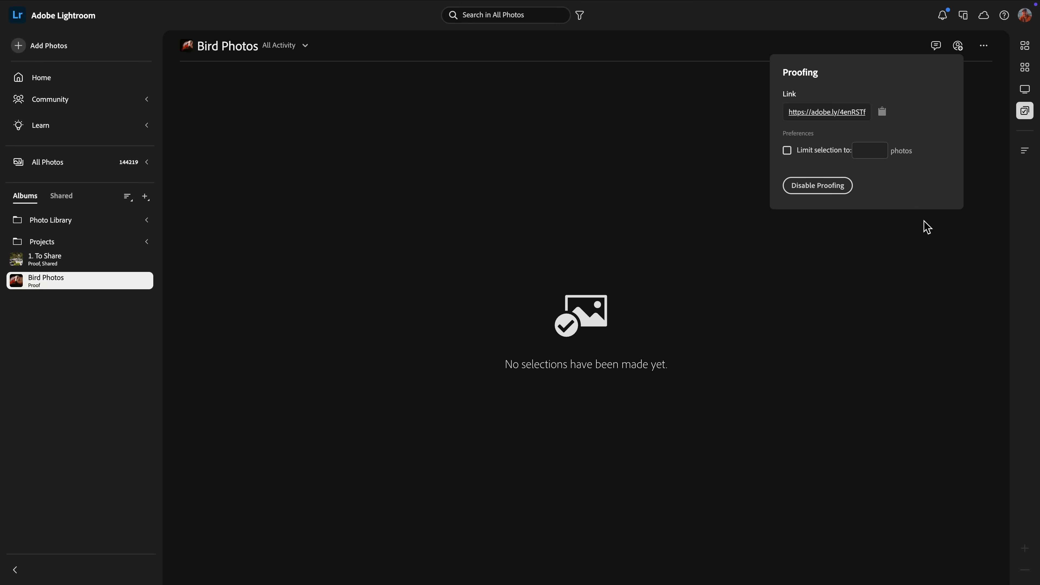
Open the copied proofing link for Bird Photos in a new Chrome incognito window.
key(super+shift+n)
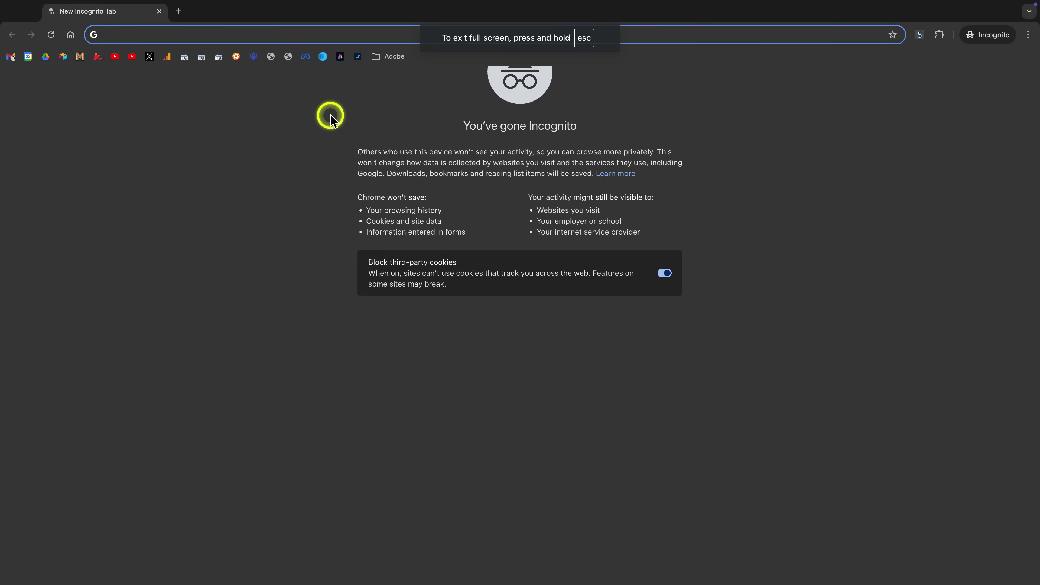
key(super+v)
key(Return)
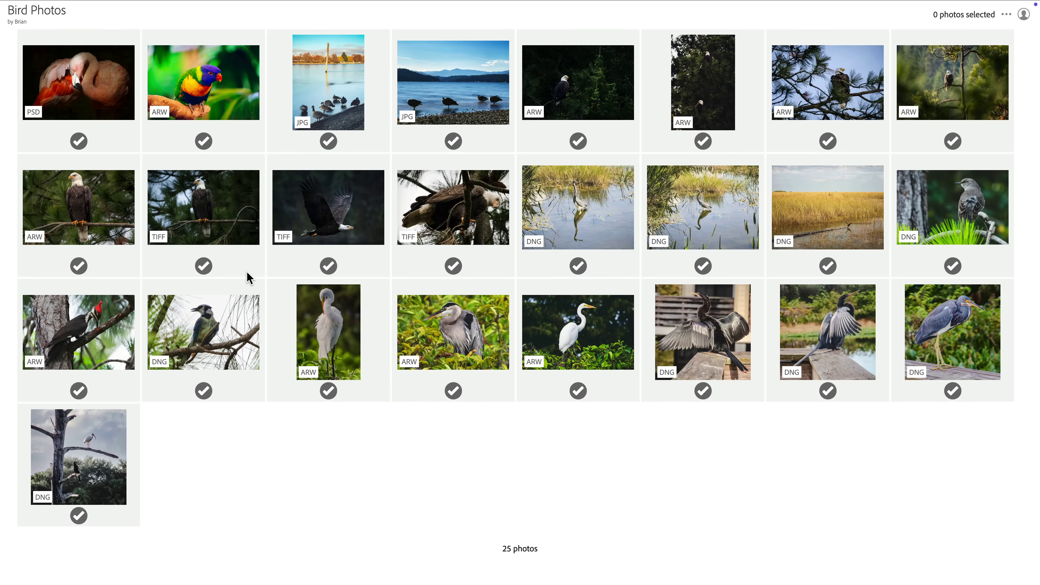
Sign in to the proofing gallery as a reviewer and select the TIFF photo of the eagle crouching among branches in the second row.
click(453, 269)
click(453, 271)
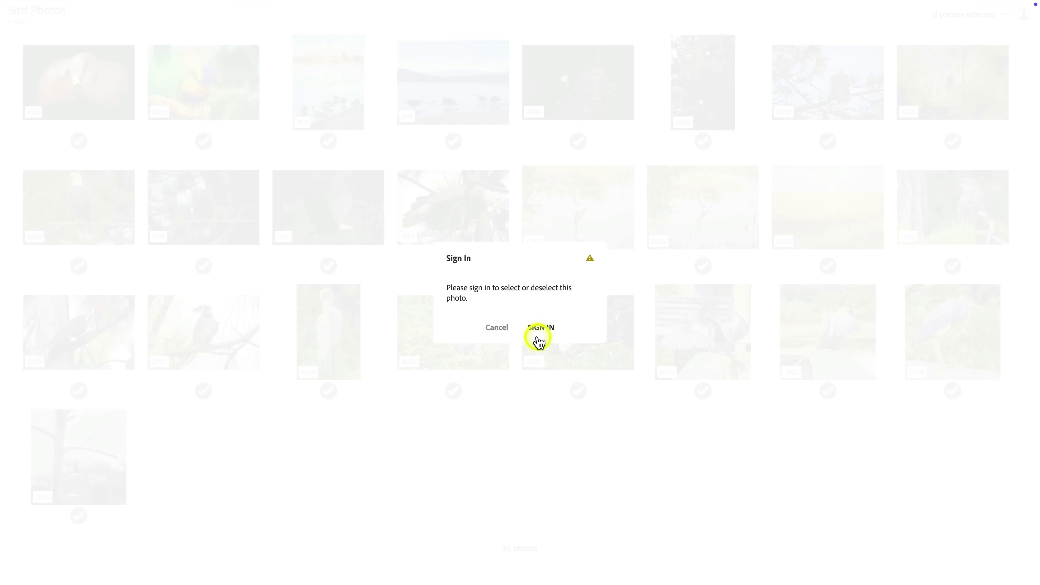
click(542, 329)
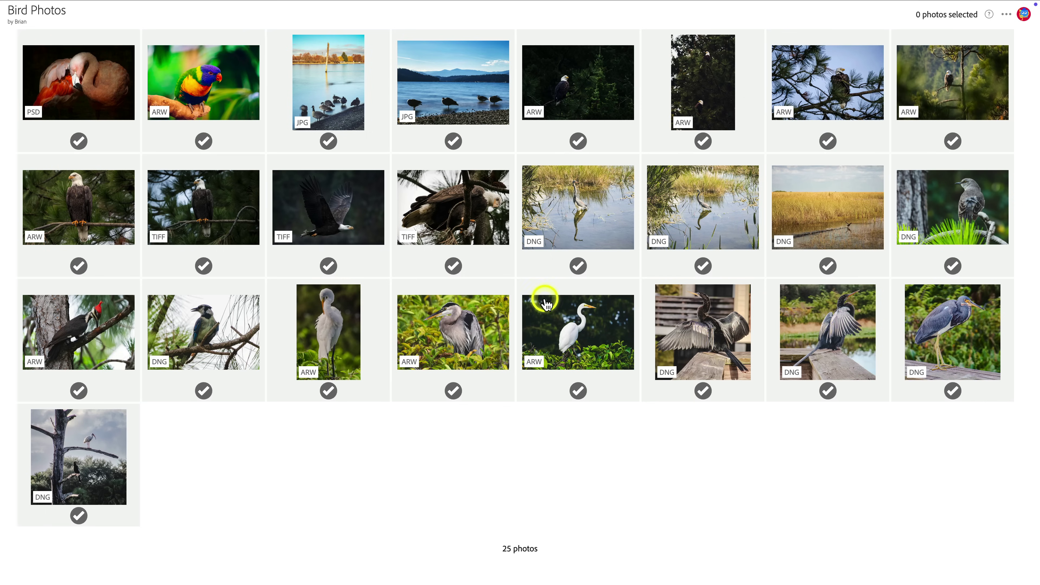
click(452, 269)
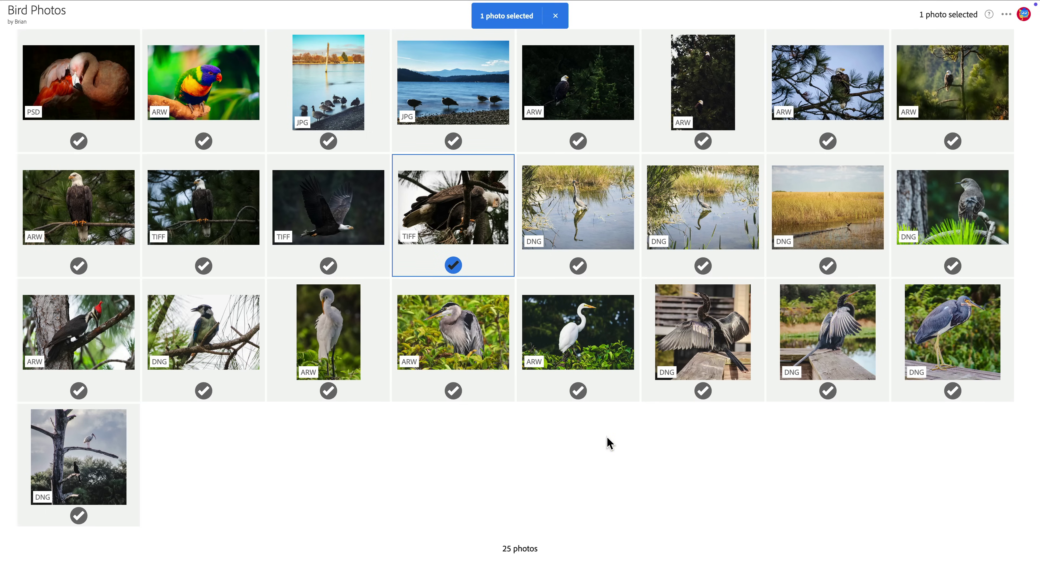
Open the selected eagle photo and post the comment "This is amazing!" on it.
click(494, 237)
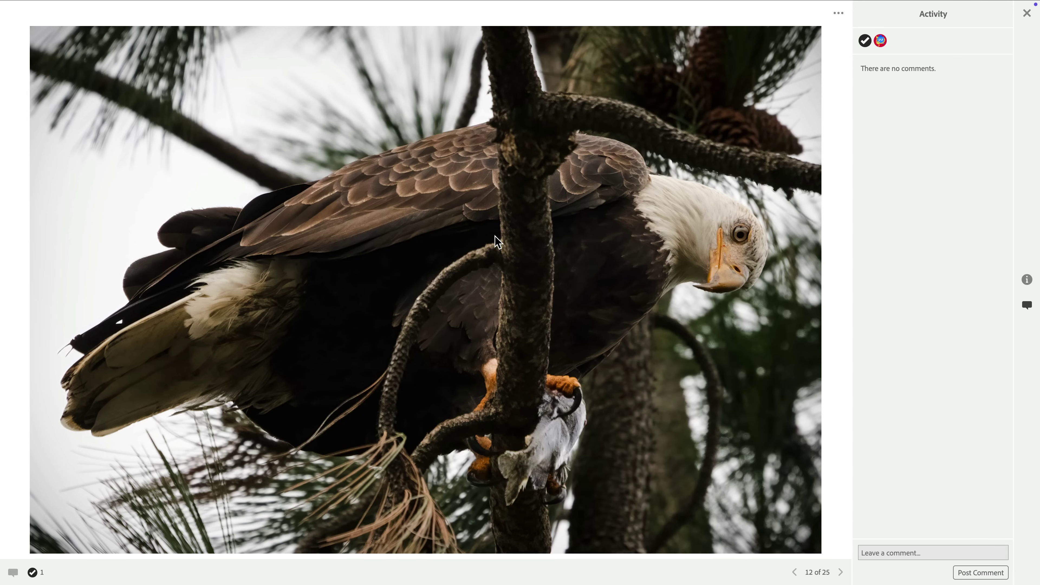
click(902, 554)
click(980, 572)
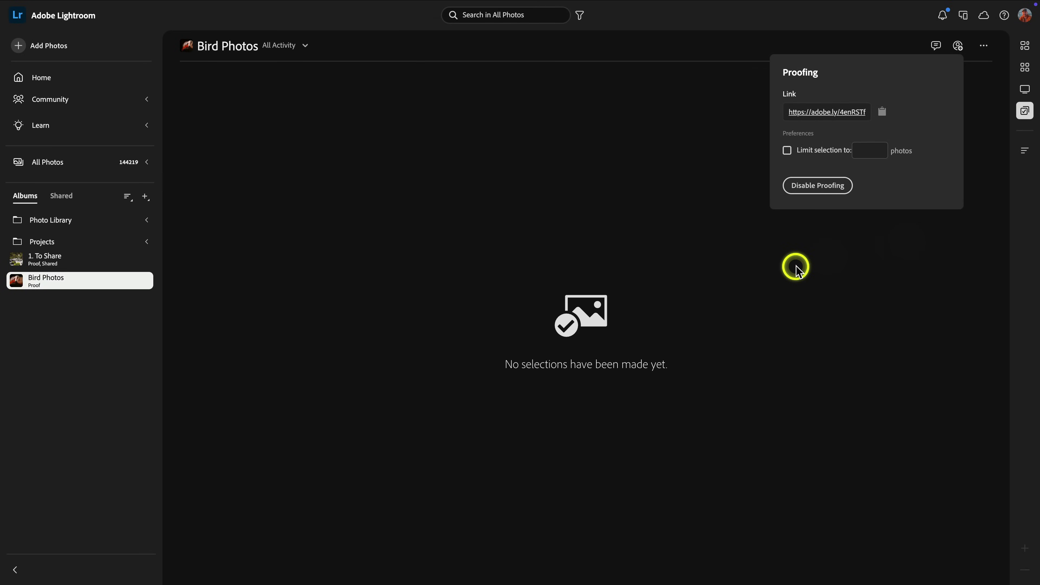
Switch to Lightroom, check the reviewer activity filter, and inspect the comment on the selected eagle photo.
click(770, 277)
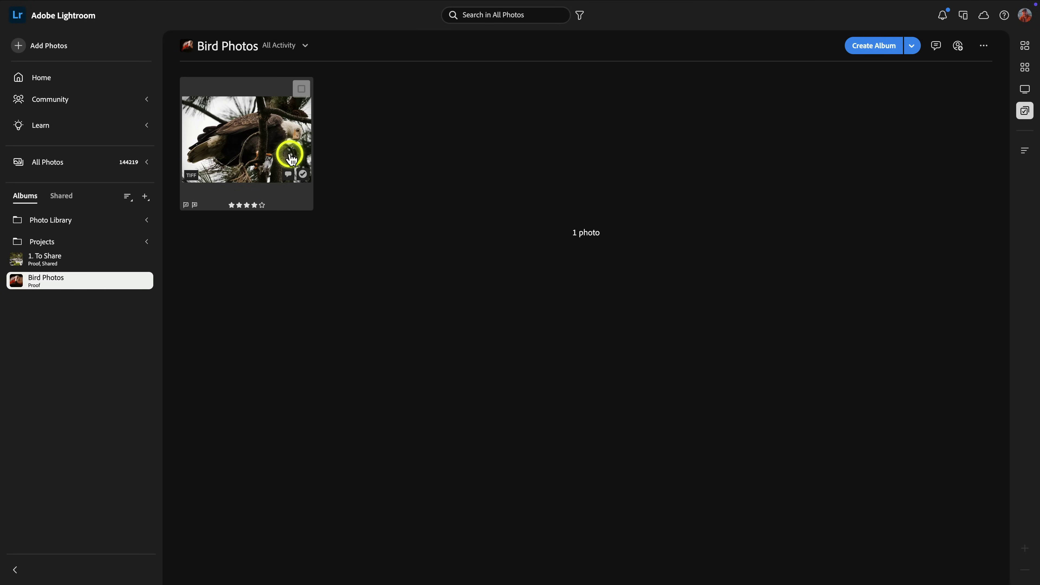
click(305, 46)
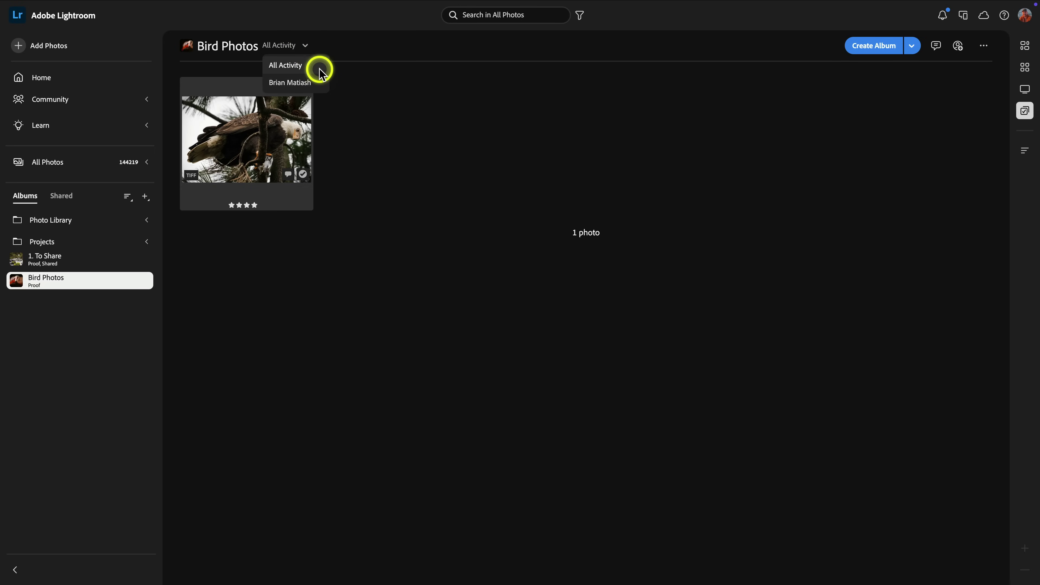
click(367, 105)
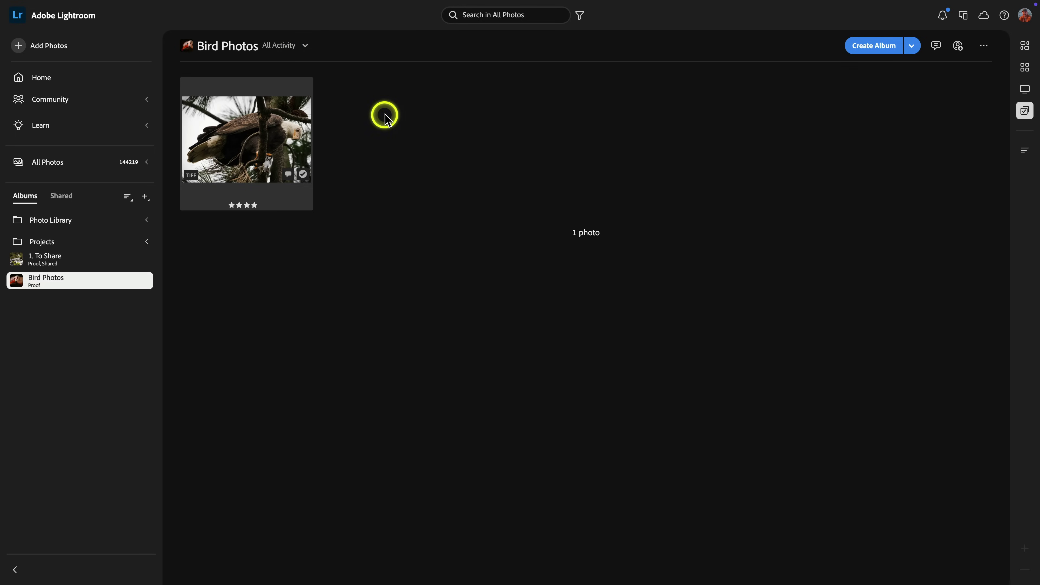
double_click(263, 133)
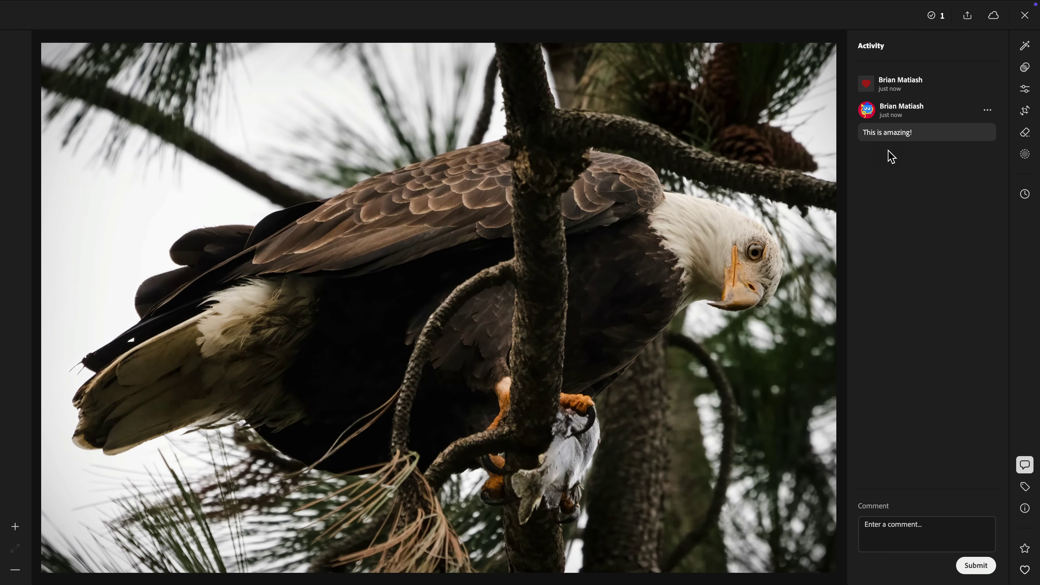
click(1018, 25)
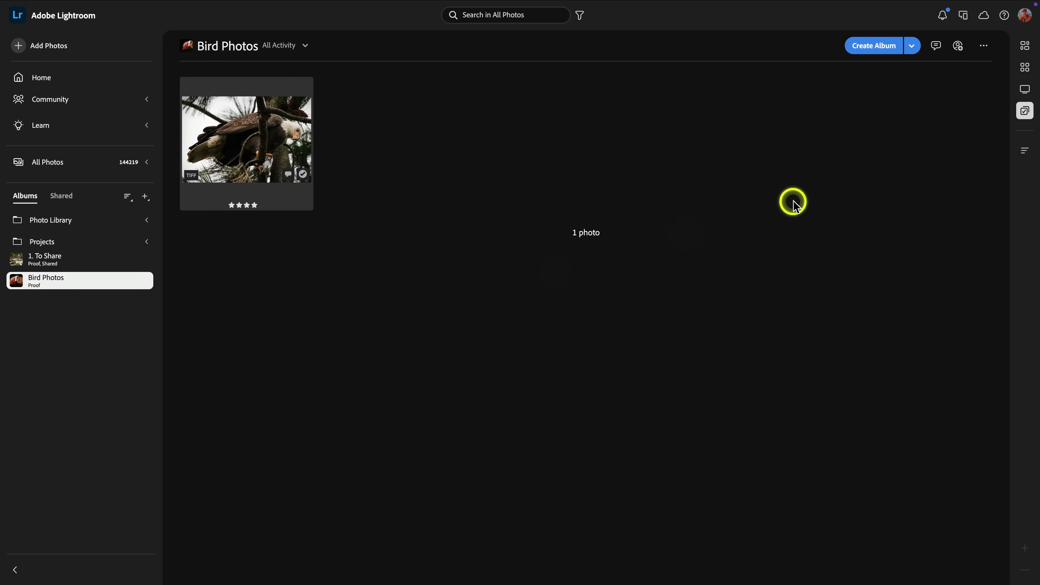
Limit the Bird Photos proofing selection to 5 photos.
click(958, 49)
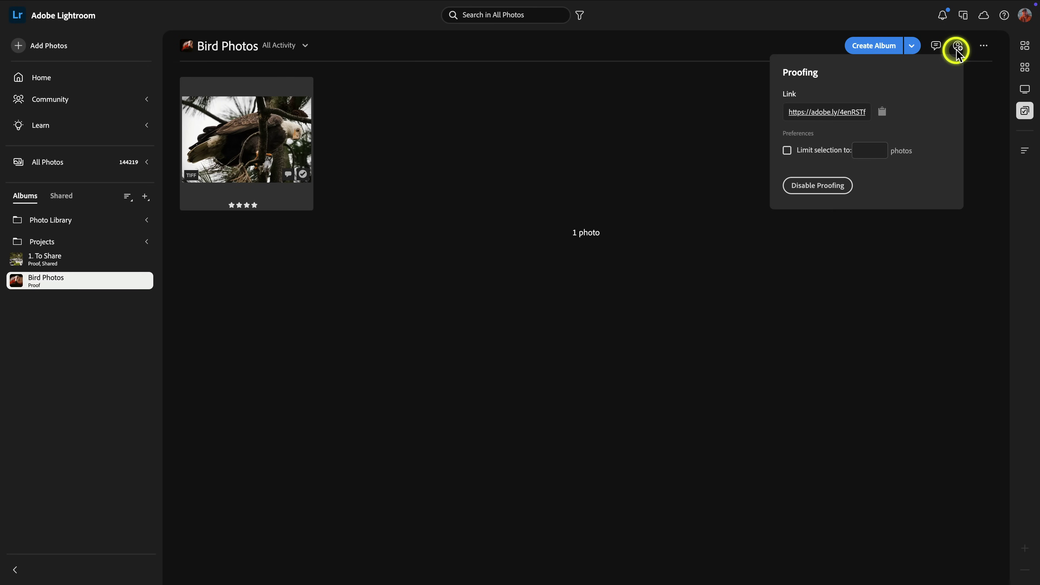
click(786, 151)
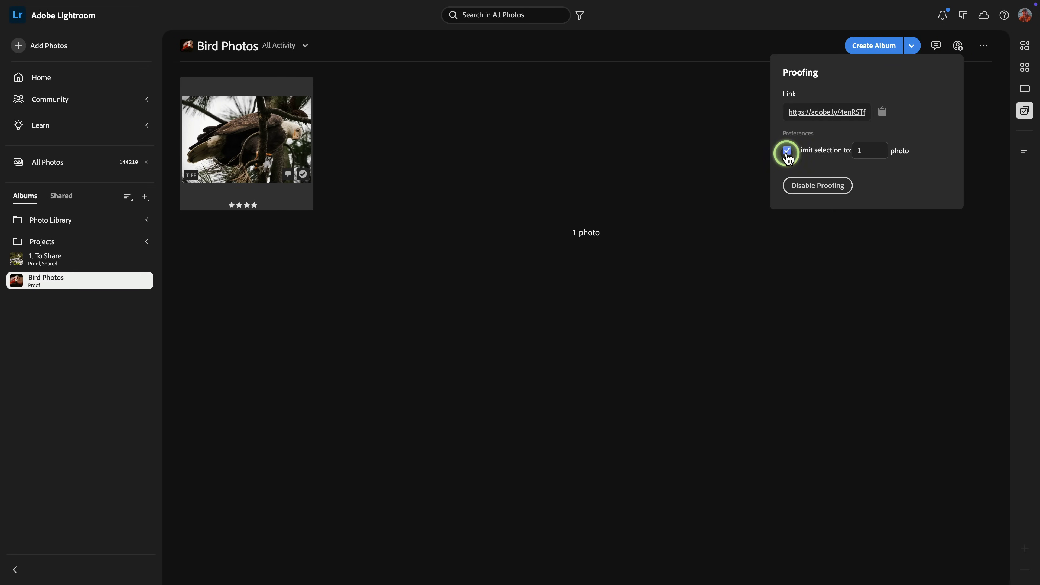
click(860, 150)
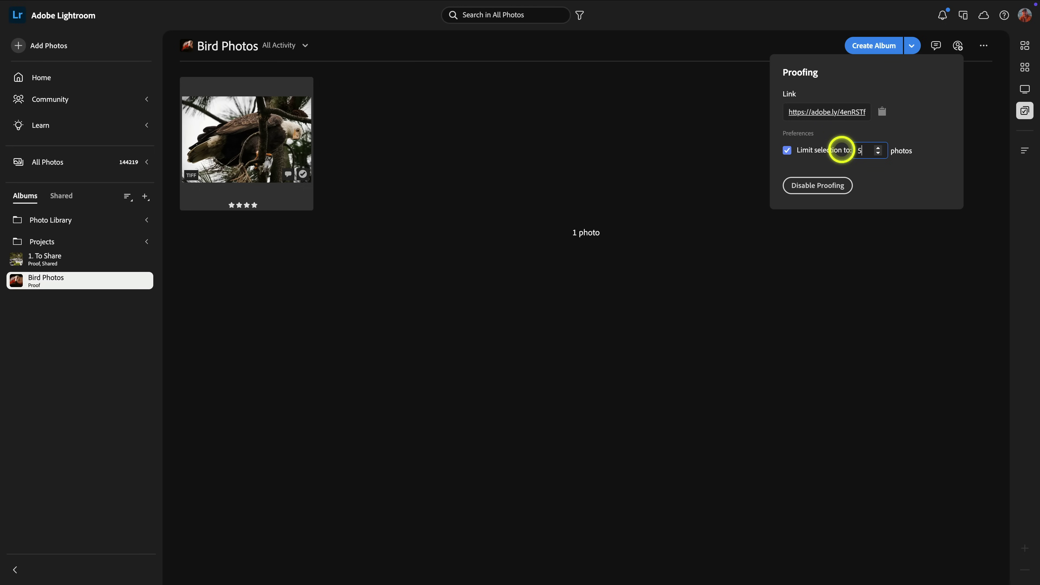
click(897, 250)
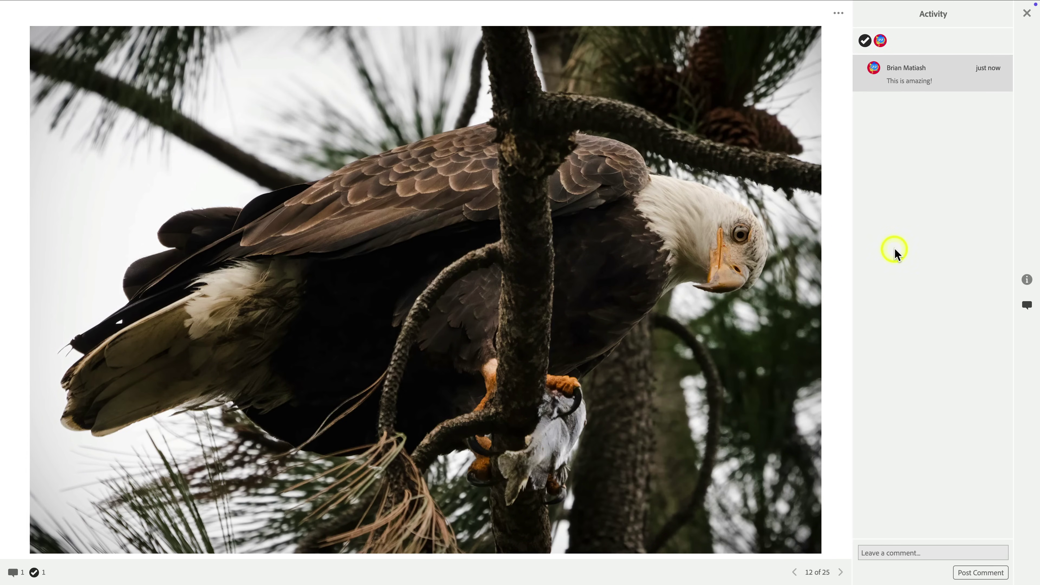
In the browser proofing gallery, additionally select the first wading heron and the last three first-row photos, and try to add a sixth photo.
mouse_move(996, 63)
click(1027, 13)
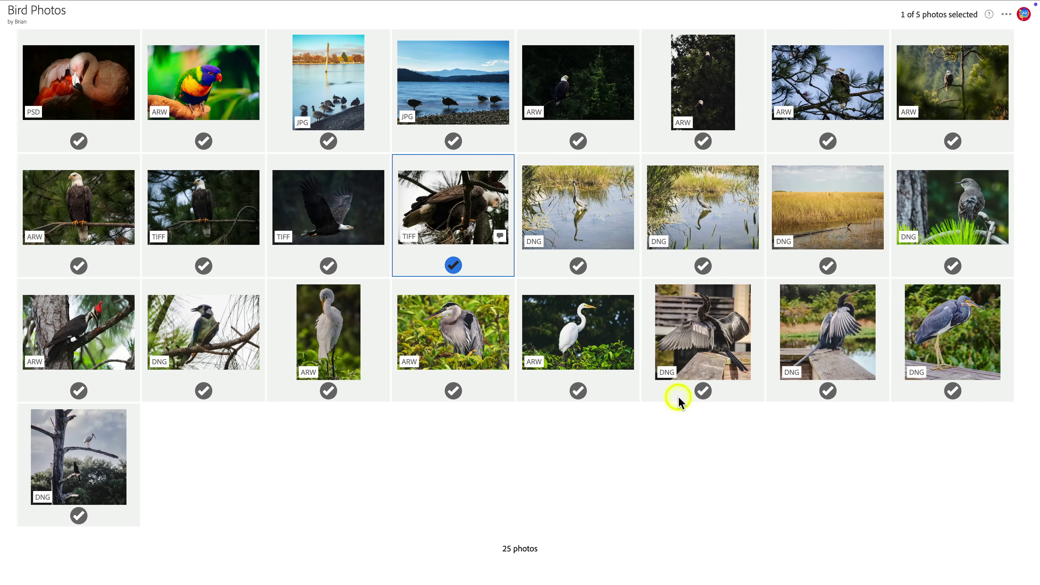
click(577, 265)
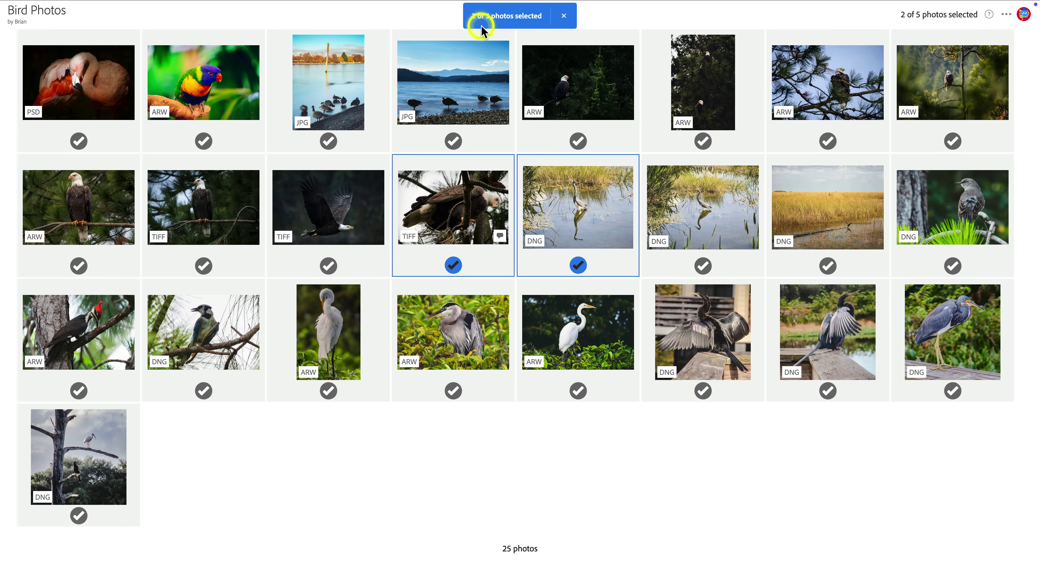
click(702, 144)
click(827, 144)
click(953, 142)
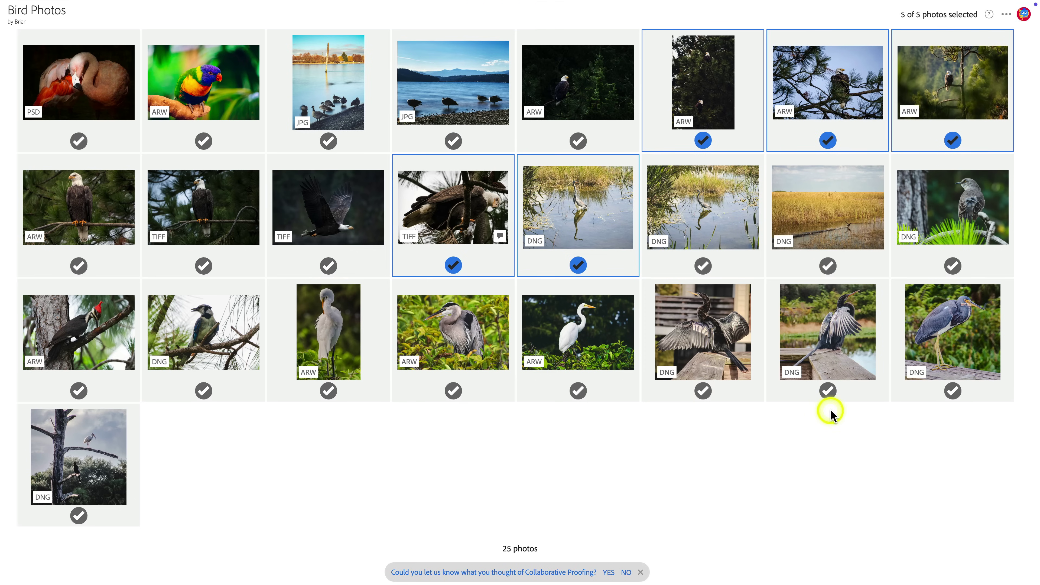
click(330, 392)
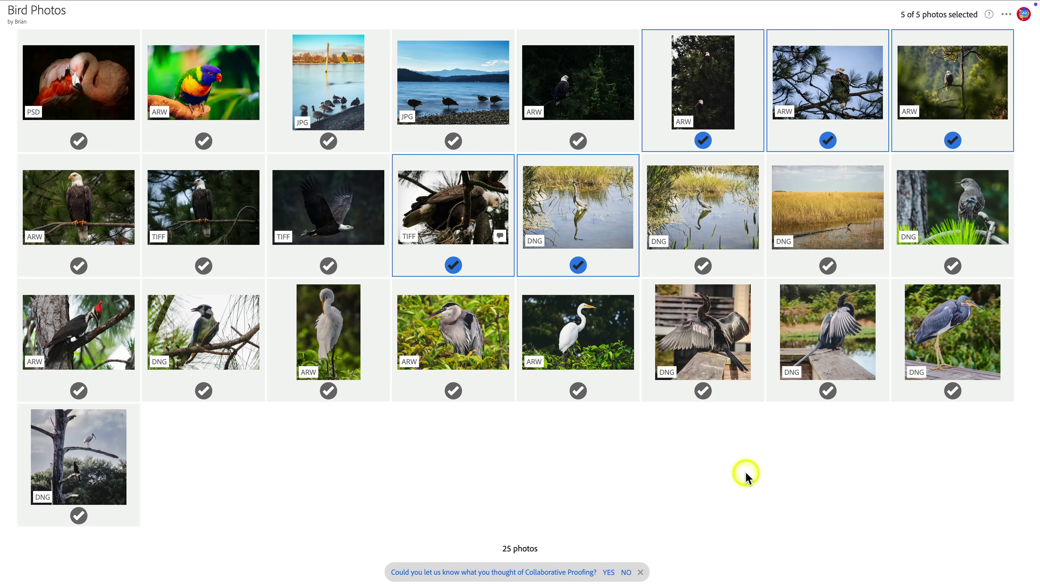
Switch to Lightroom and review the updated Bird Photos proofing selections and the reviewer activity filter.
key(ctrl+Left)
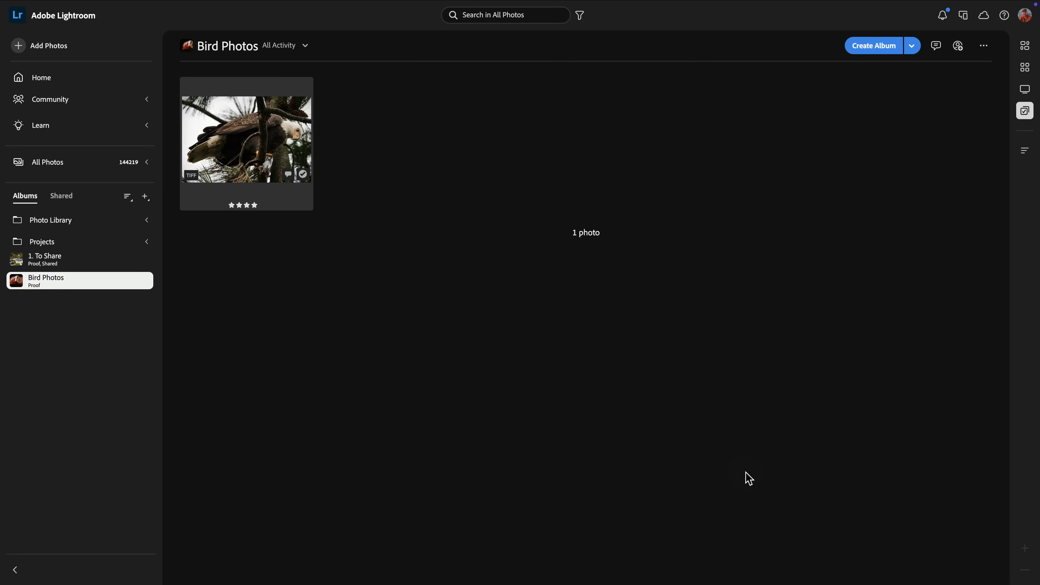
click(937, 52)
click(498, 327)
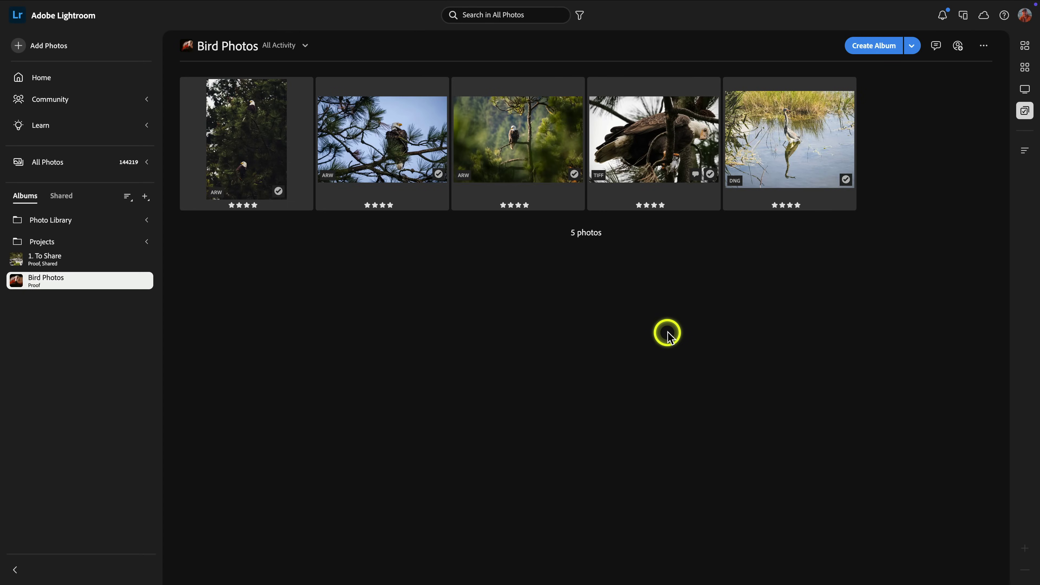
click(296, 46)
click(372, 51)
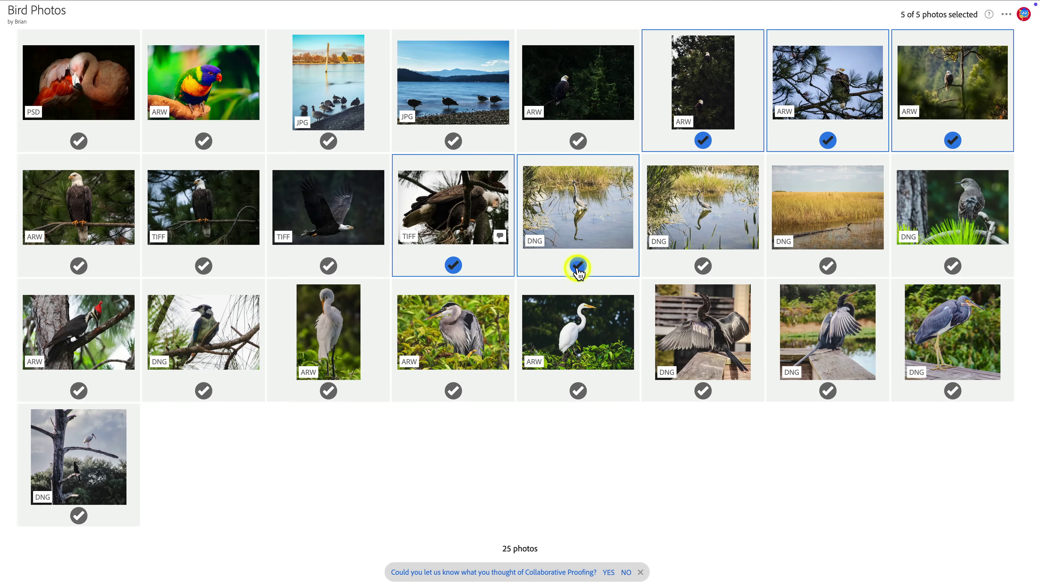
In the browser proofing gallery, replace the wading heron with the last third-row heron photo, and refresh the proofing view in Lightroom.
click(579, 266)
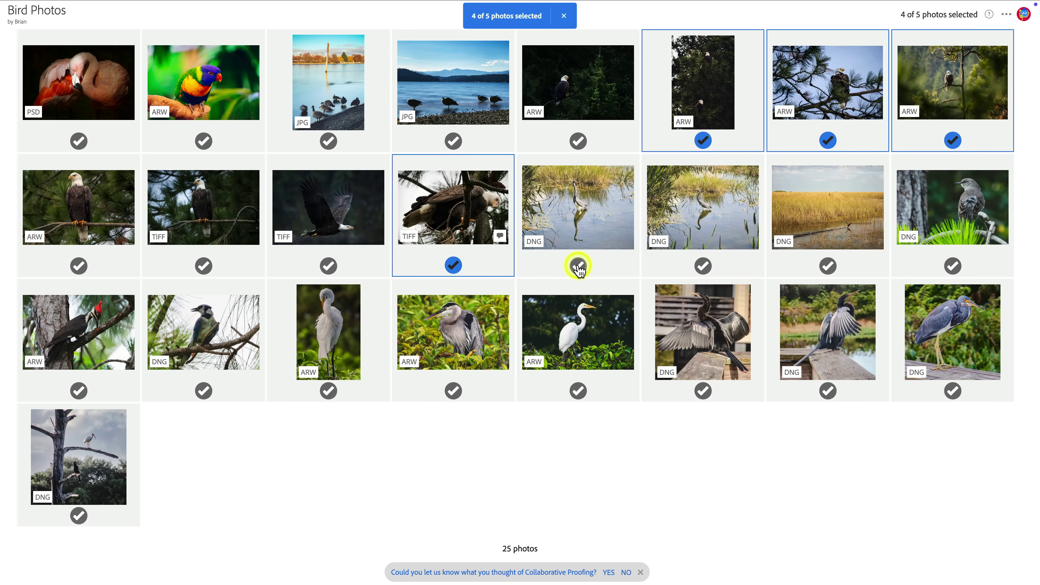
click(952, 389)
key(ctrl+Left)
click(704, 425)
key(super+r)
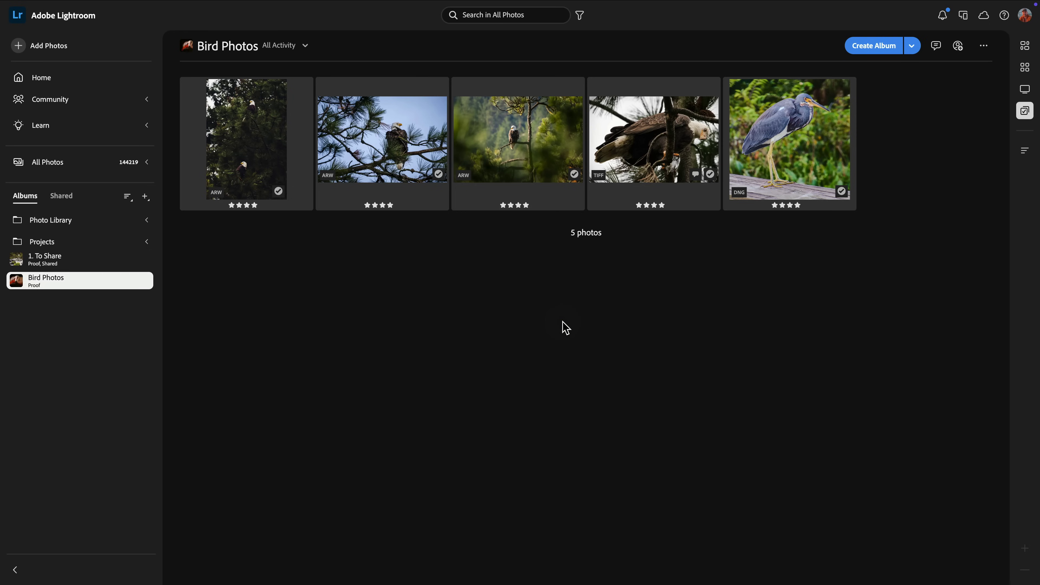
In the browser proofing gallery, open the first wading heron photo and view its file information before returning to Lightroom.
key(ctrl+Right)
click(754, 223)
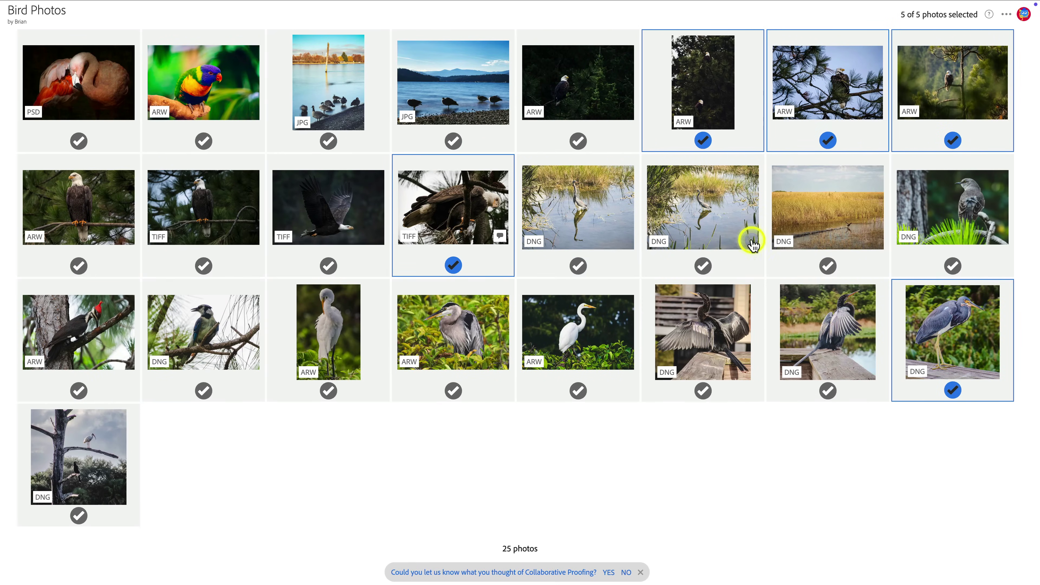
click(613, 187)
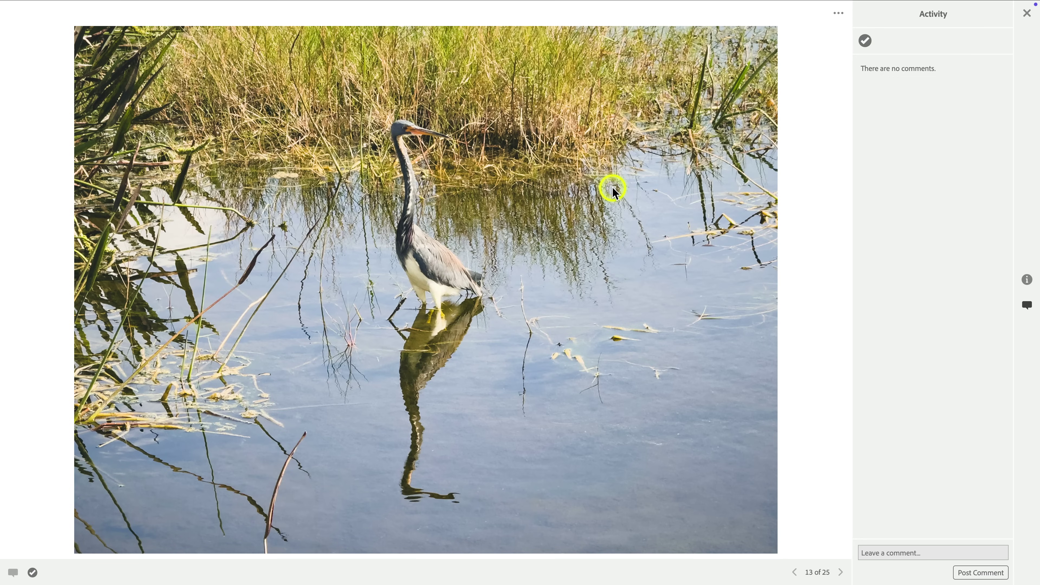
click(1026, 279)
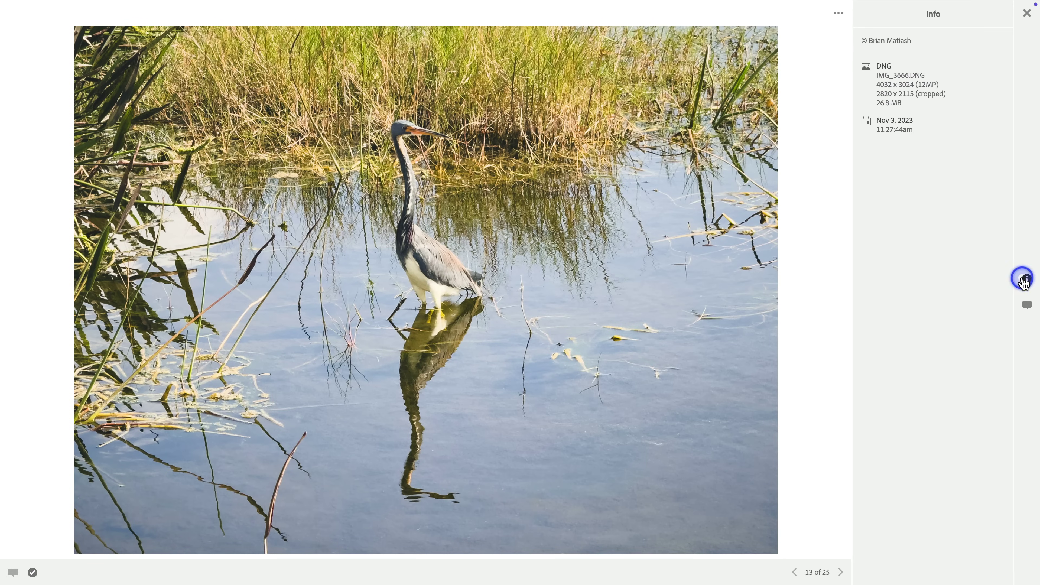
key(ctrl+Left)
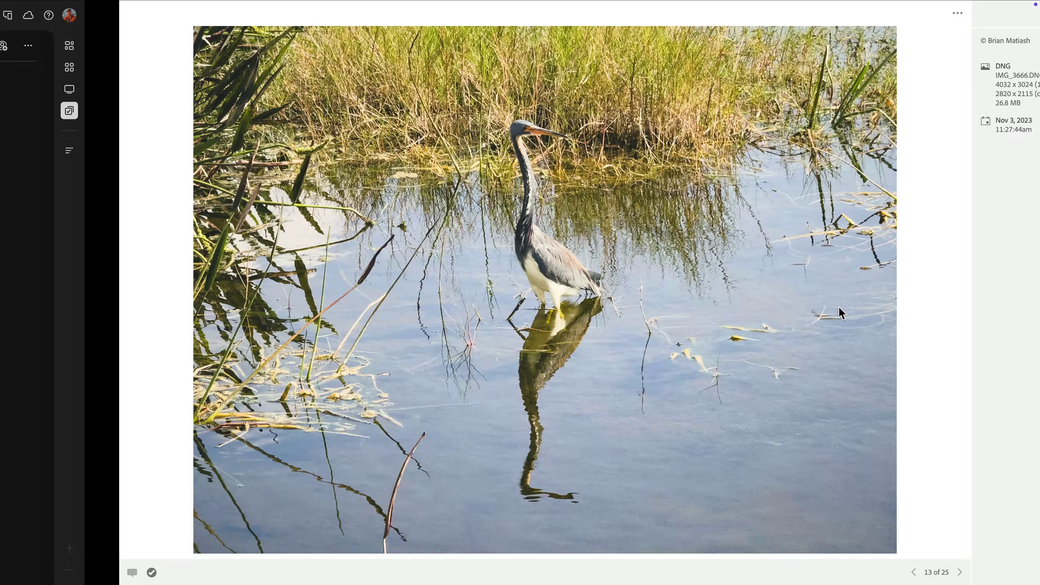